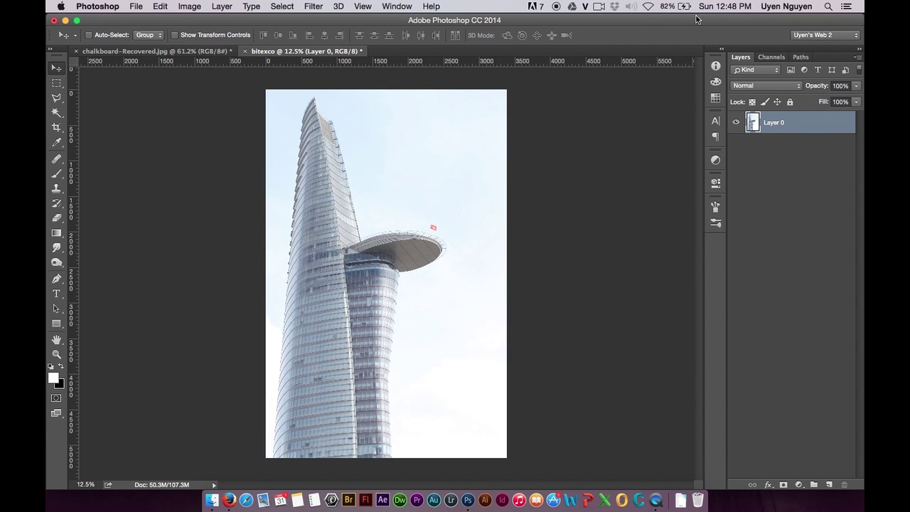
View the Blue copy channel mask and load it as a tower selection.
click(771, 58)
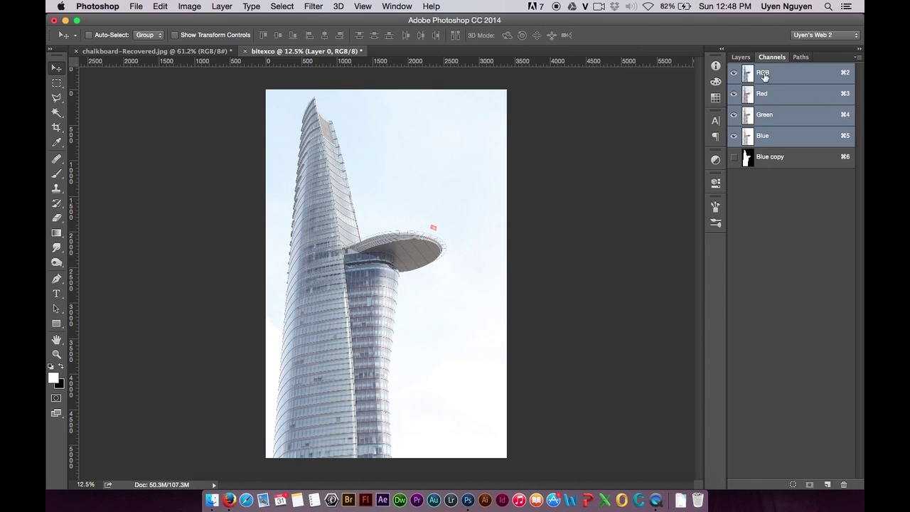
click(771, 156)
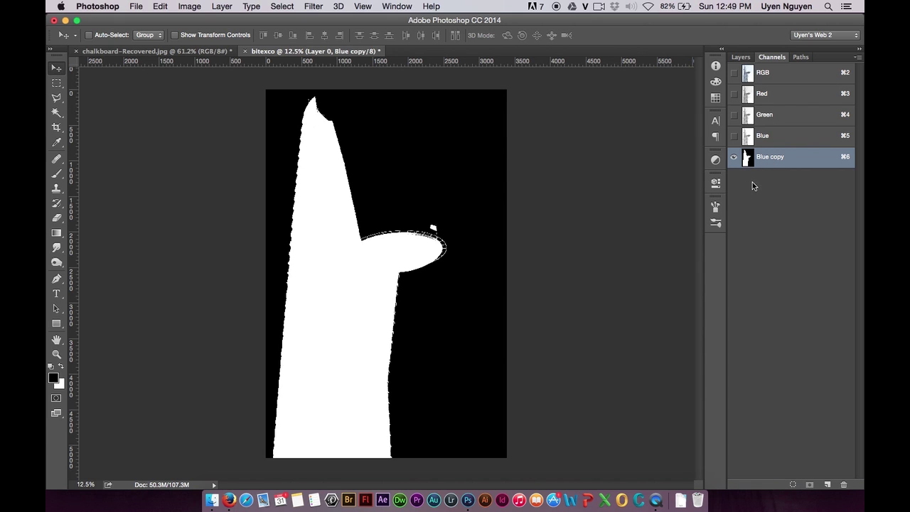
super+click(748, 159)
super+click(747, 158)
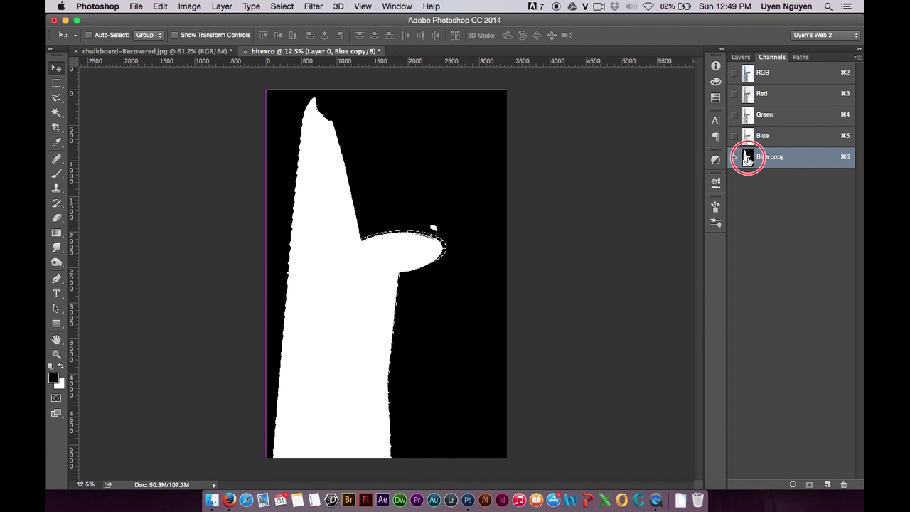
super+click(748, 158)
Copy the selected tower onto a new Layer 1 with Cmd+J.
click(747, 62)
key(super+equal)
key(super+equal)
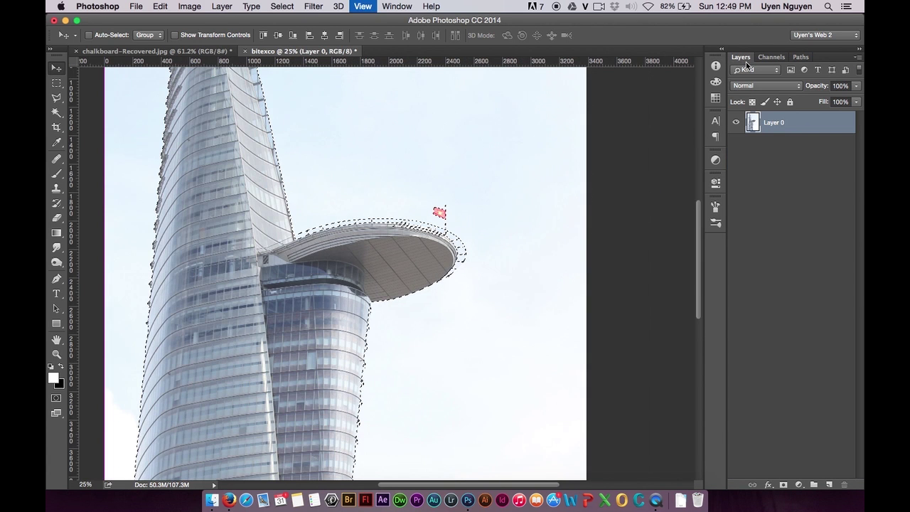
key(super+minus)
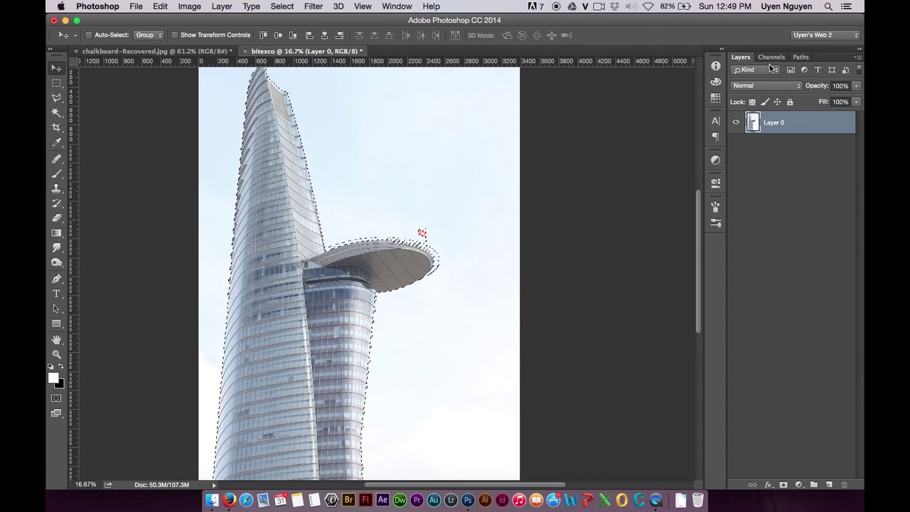
click(771, 58)
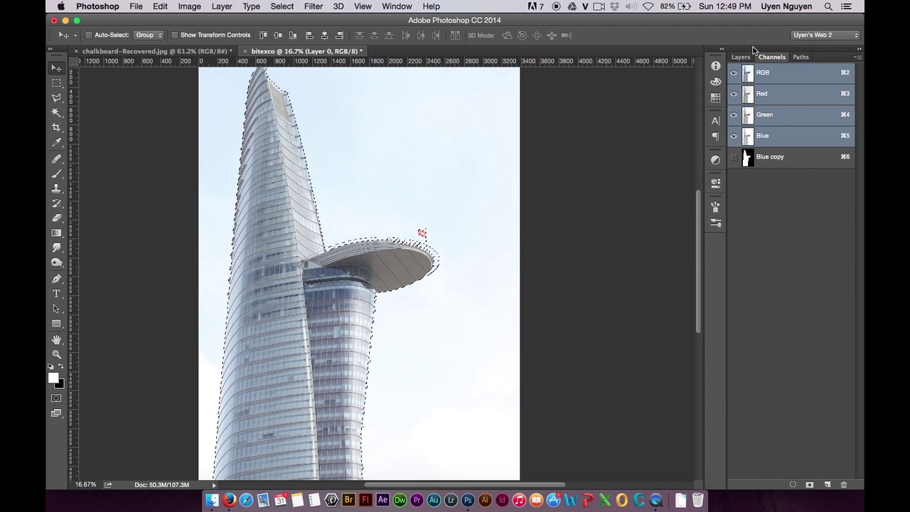
click(741, 57)
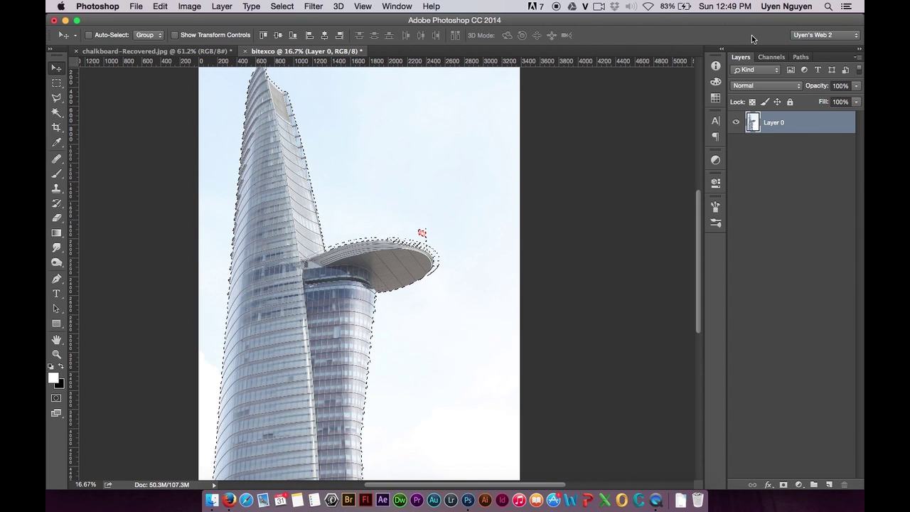
key(super+j)
Hide Layer 0 so the cut-out tower shows on transparency.
click(737, 146)
click(736, 146)
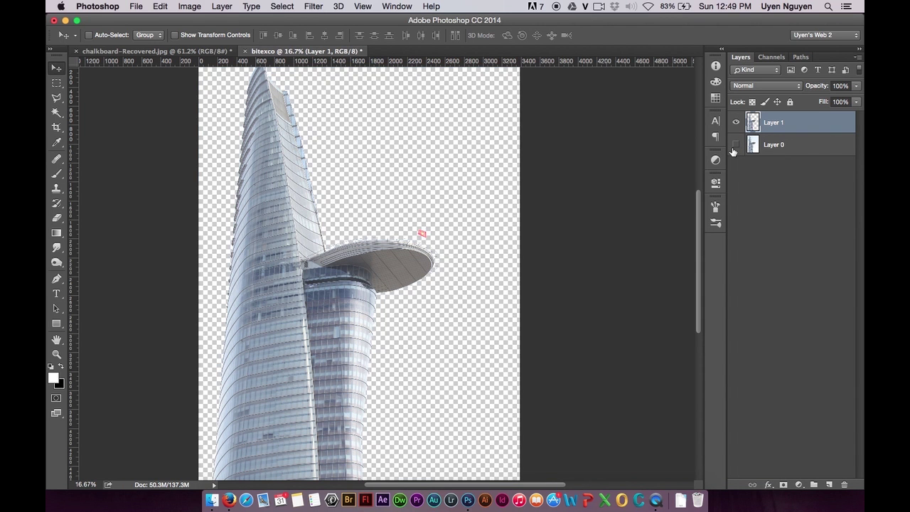
click(736, 146)
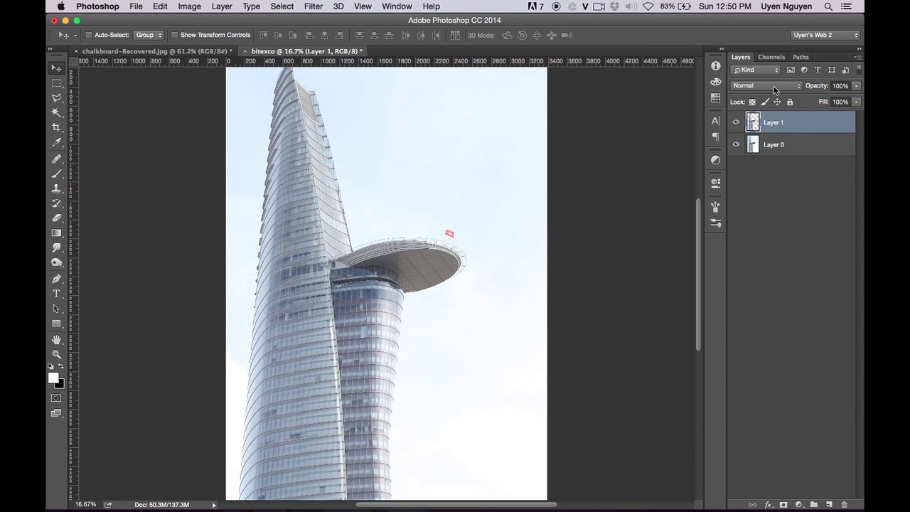
key(super+minus)
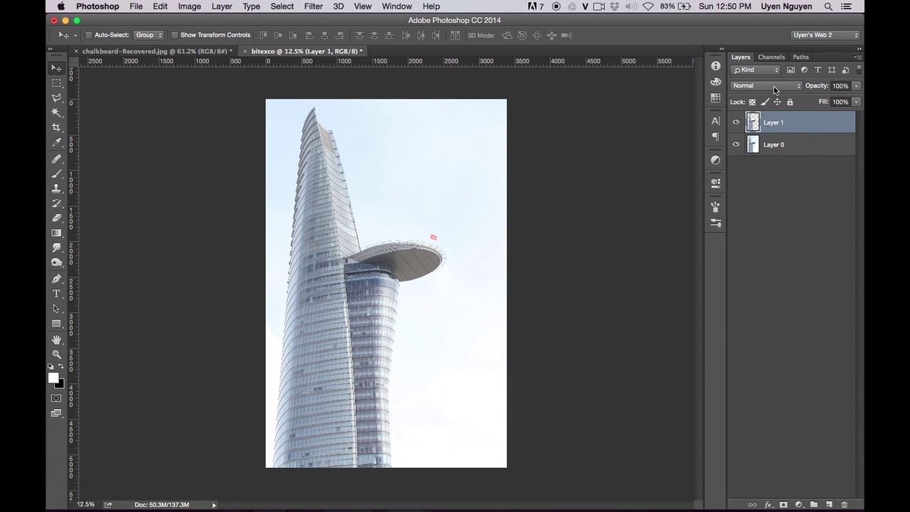
click(736, 146)
click(736, 146)
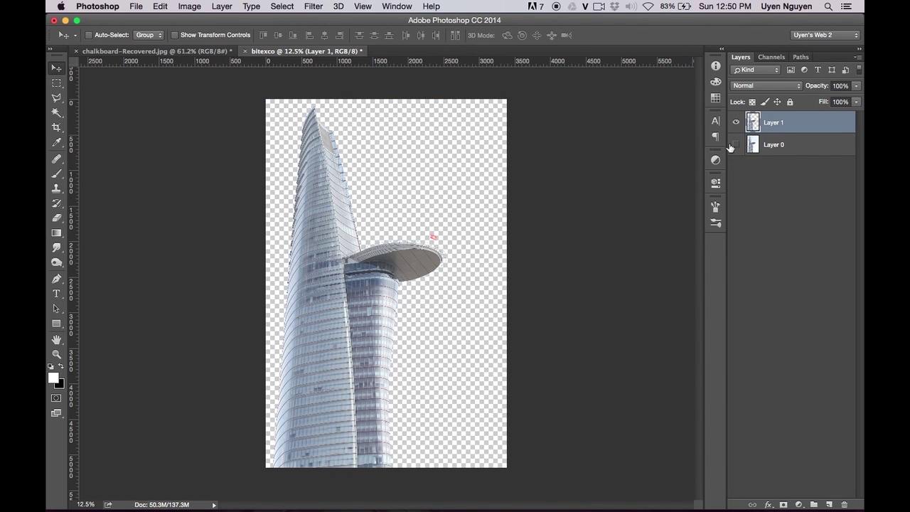
Convert Layer 1 to a Smart Object and show the Image Adjustments list.
right_click(788, 122)
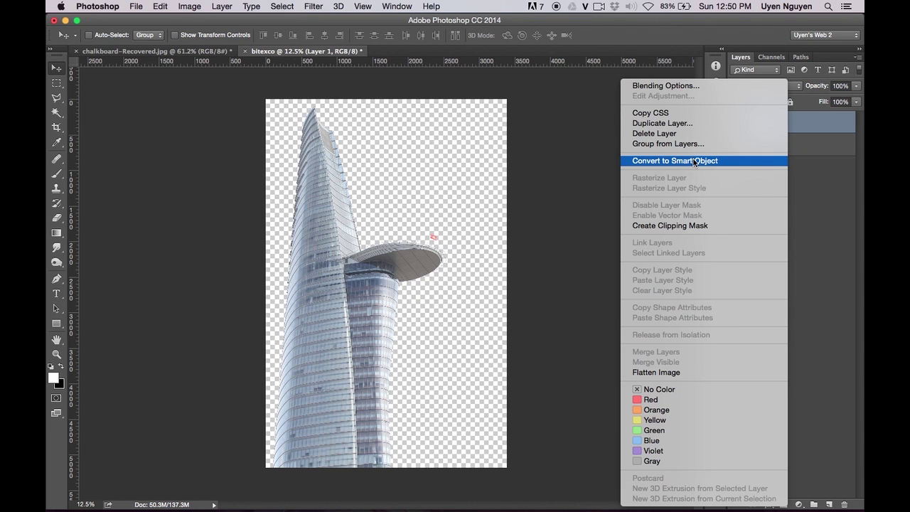
click(700, 160)
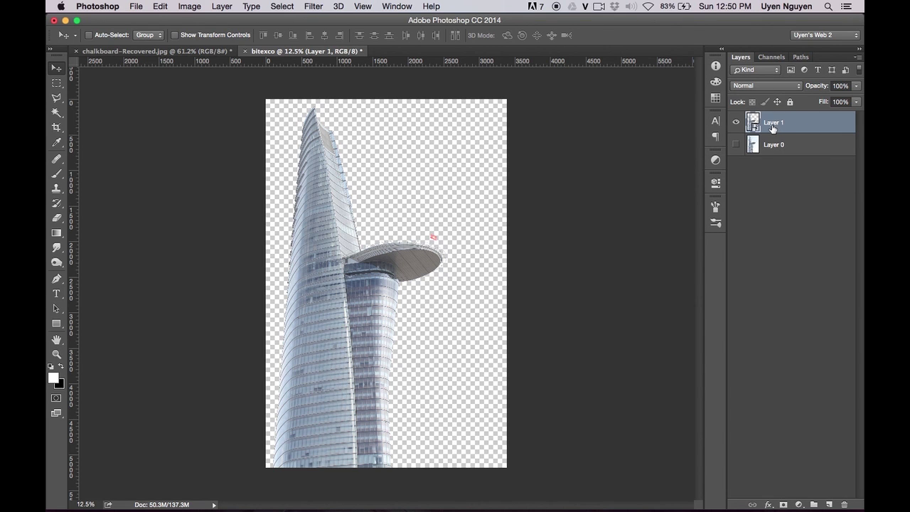
click(191, 8)
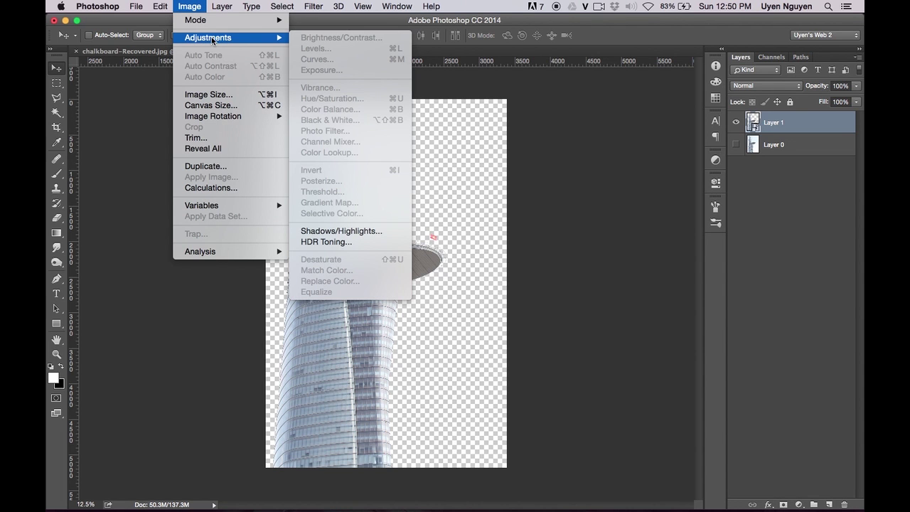
Apply Shadows/Highlights to the tower layer with Shadows Amount at 100%.
click(369, 234)
drag(359, 163, 482, 145)
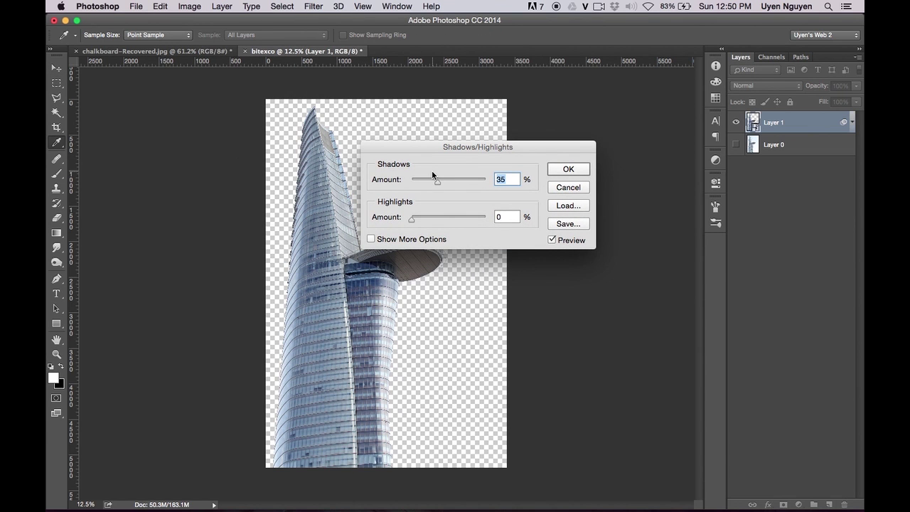
drag(438, 182, 494, 187)
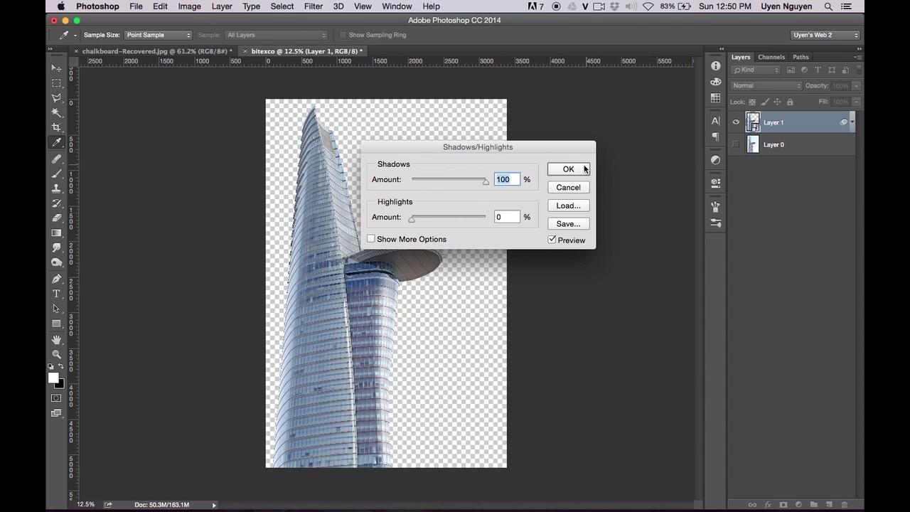
click(569, 170)
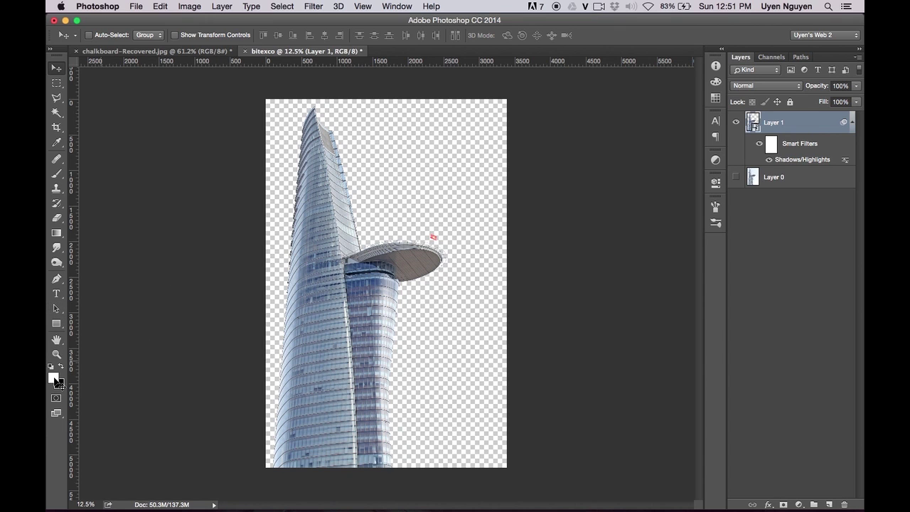
Reset default colours and swap them so white is the foreground colour.
click(55, 382)
click(434, 237)
key(Return)
key(d)
key(x)
Choose the Sketch > Photocopy effect in the Filter Gallery.
click(313, 7)
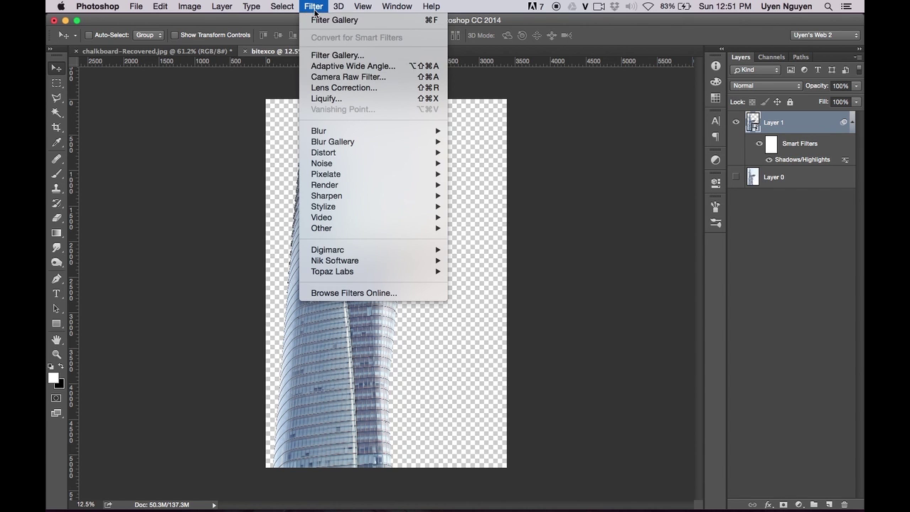
click(332, 55)
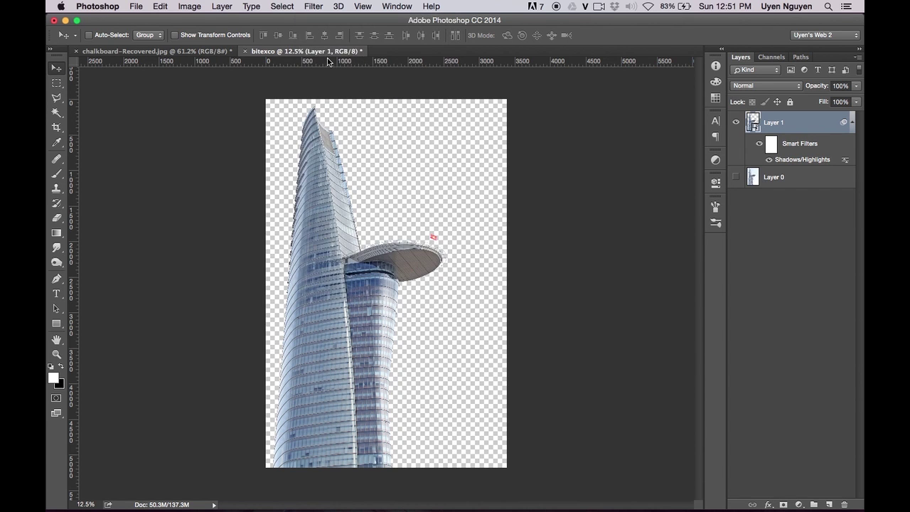
scroll(298, 39, down, 1)
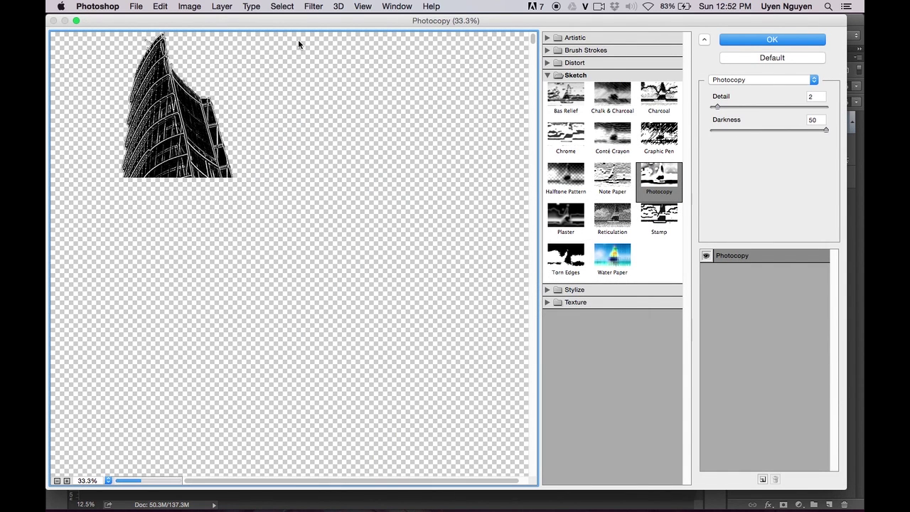
click(548, 75)
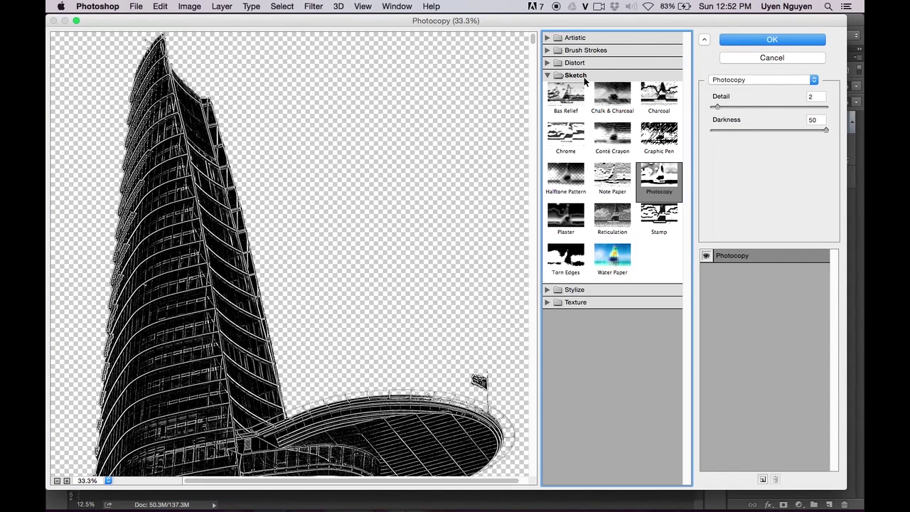
click(661, 178)
Set Photocopy Detail to 2 and Darkness to 50, and apply it.
key(super+minus)
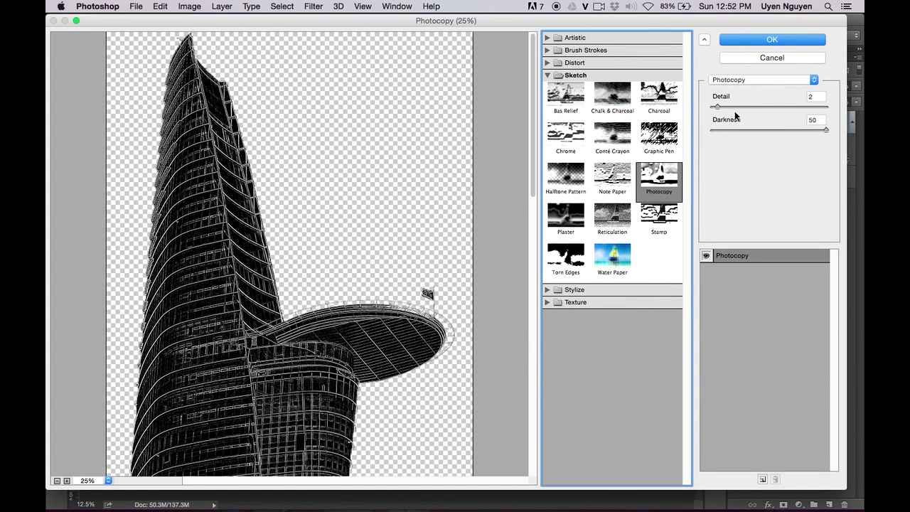
drag(719, 107, 736, 106)
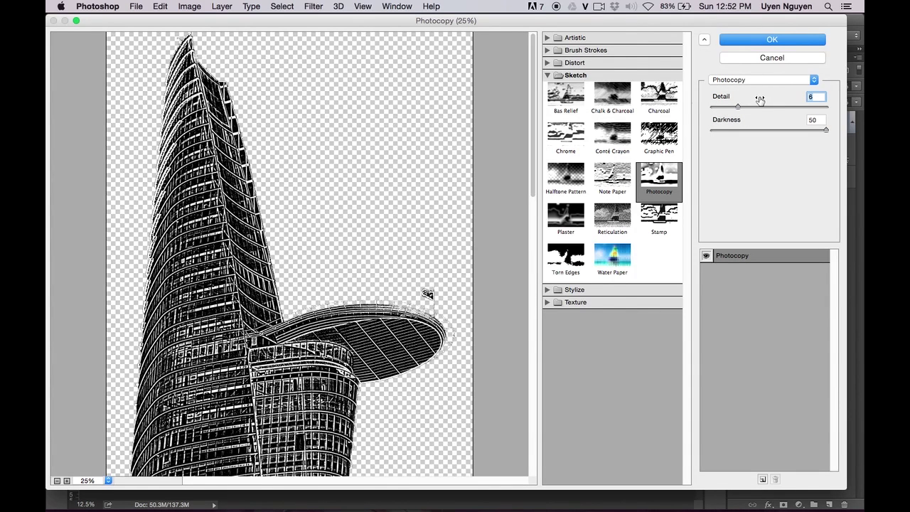
drag(738, 107, 717, 107)
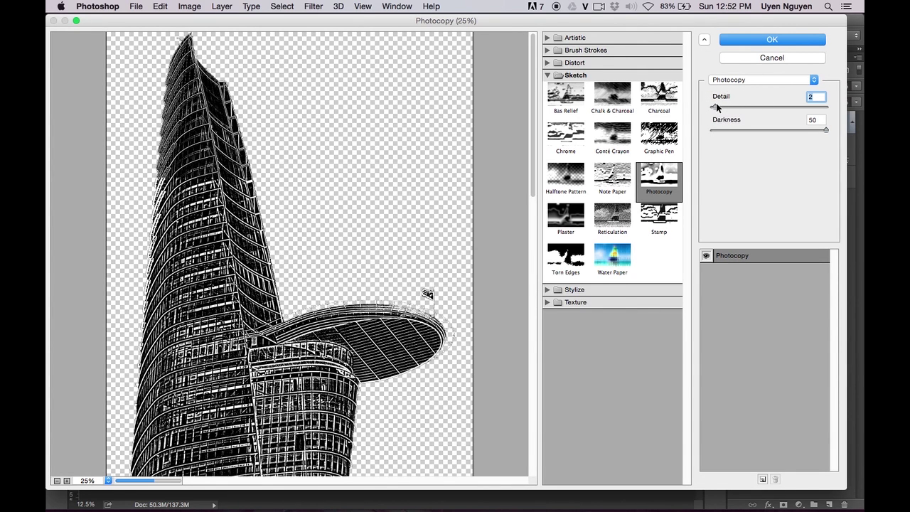
click(826, 131)
mouse_move(826, 131)
mouse_down()
mouse_move(767, 129)
mouse_move(828, 130)
mouse_up()
key(super+minus)
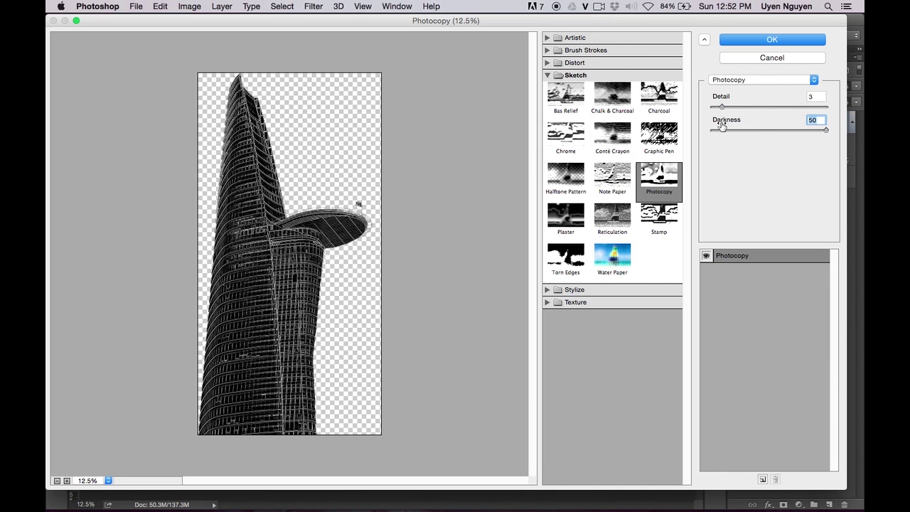
drag(723, 106, 716, 107)
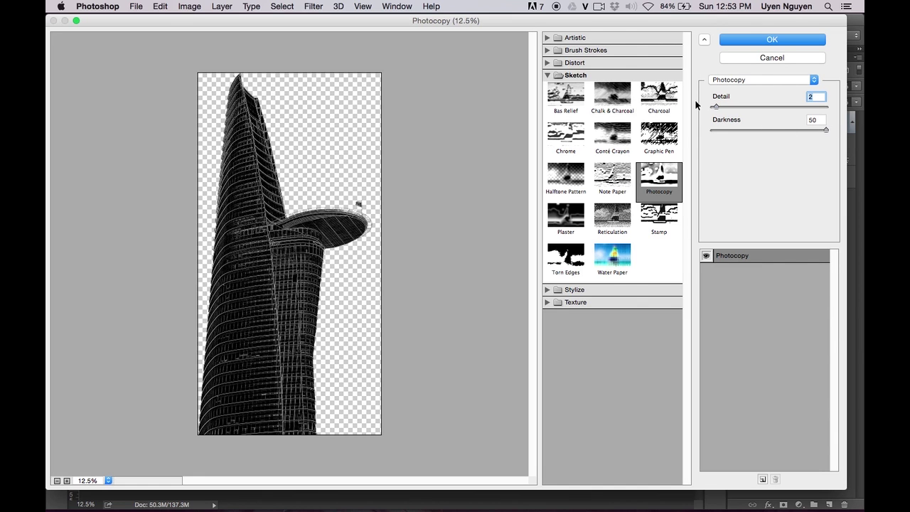
click(768, 39)
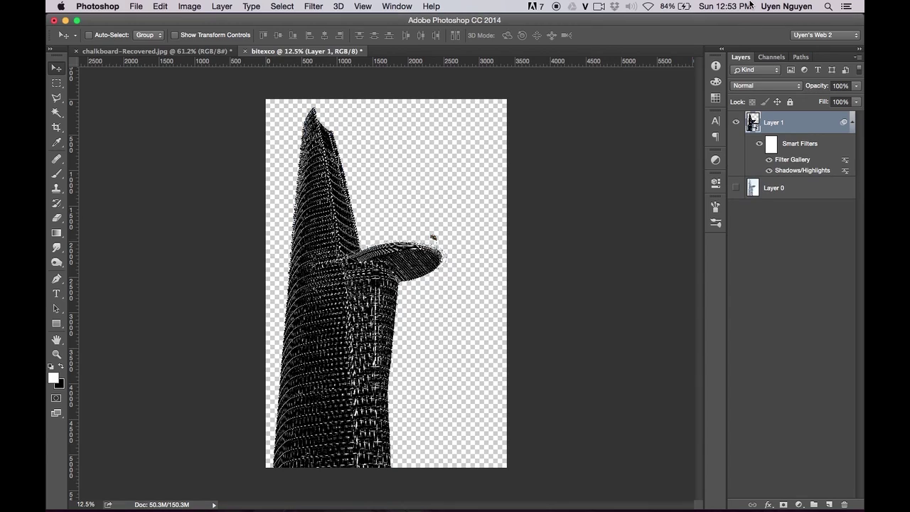
Add an empty Layer 2 directly beneath the tower's Layer 1.
key(super+equal)
key(super+equal)
key(super+equal)
key(super+equal)
key(super+equal)
key(super+equal)
key(super+minus)
key(super+minus)
key(super+minus)
key(super+minus)
key(super+minus)
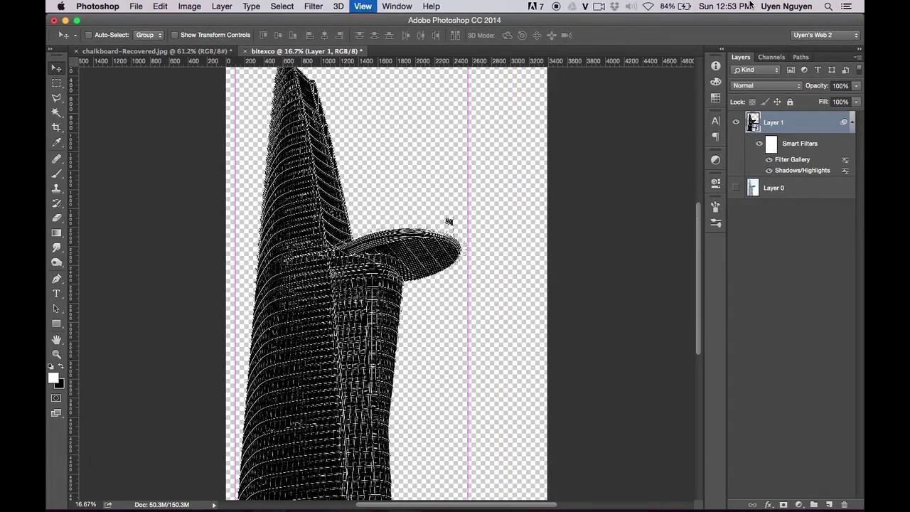
key(super+minus)
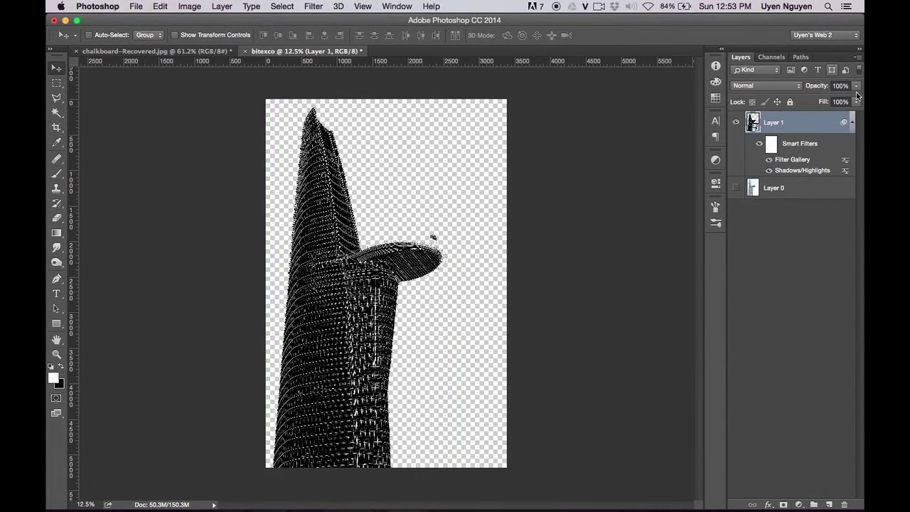
click(852, 123)
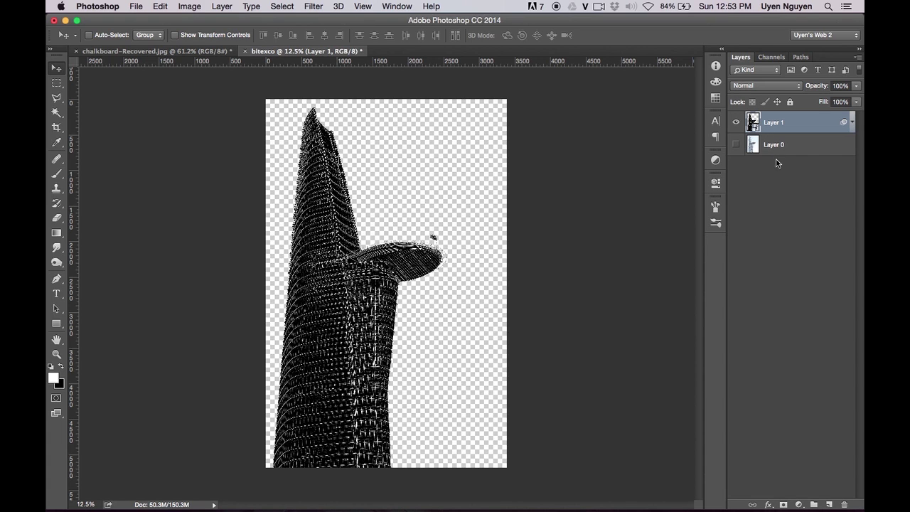
click(830, 504)
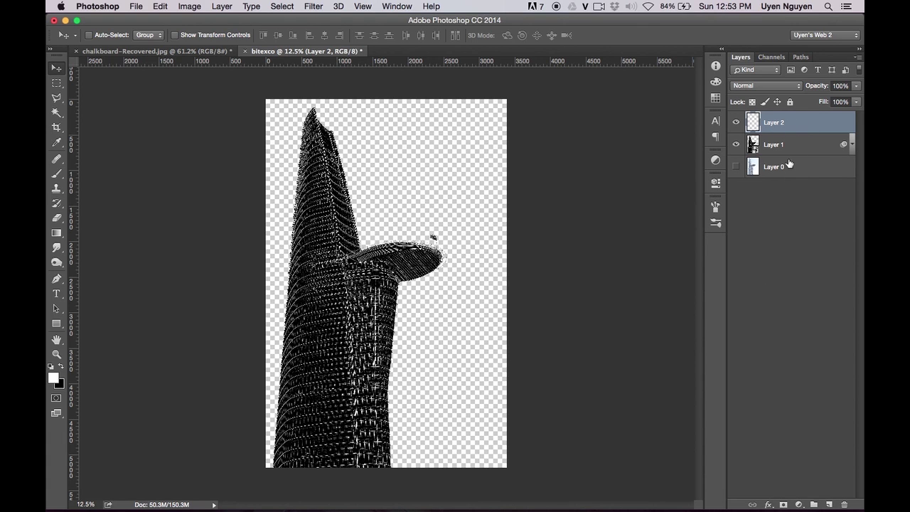
key(ctrl+z)
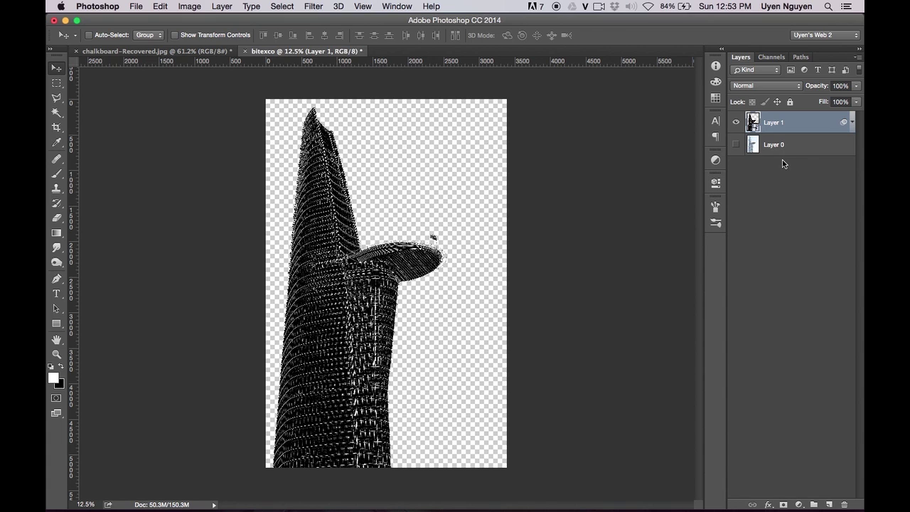
click(831, 506)
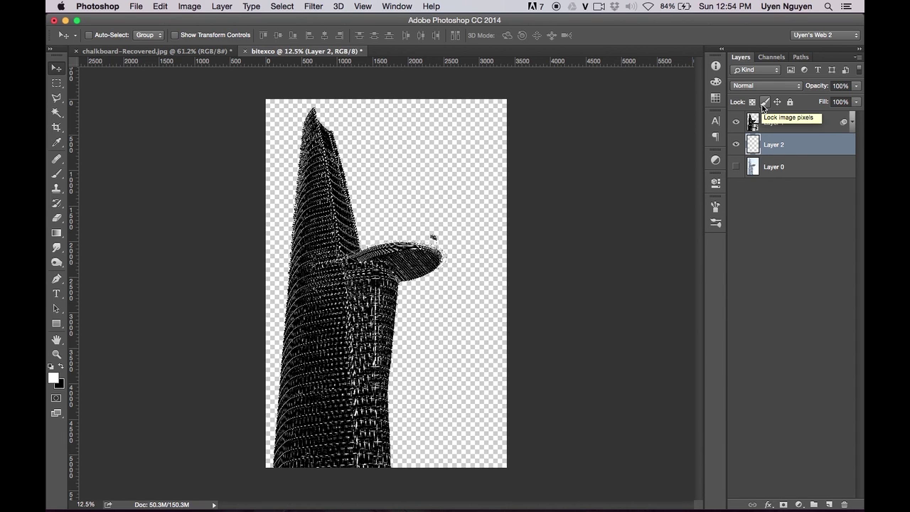
Fill Layer 2 black and combine it with Layer 1 into one smart object.
key(ctrl+BackSpace)
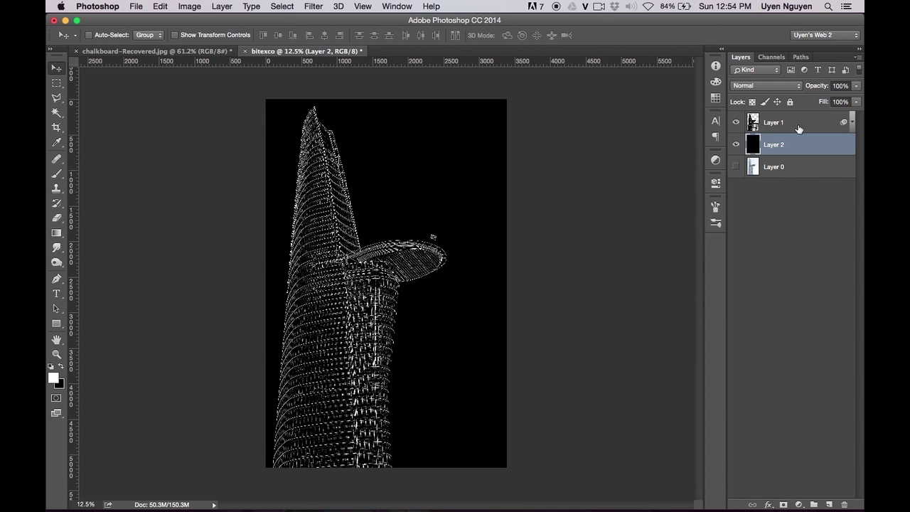
shift+click(793, 125)
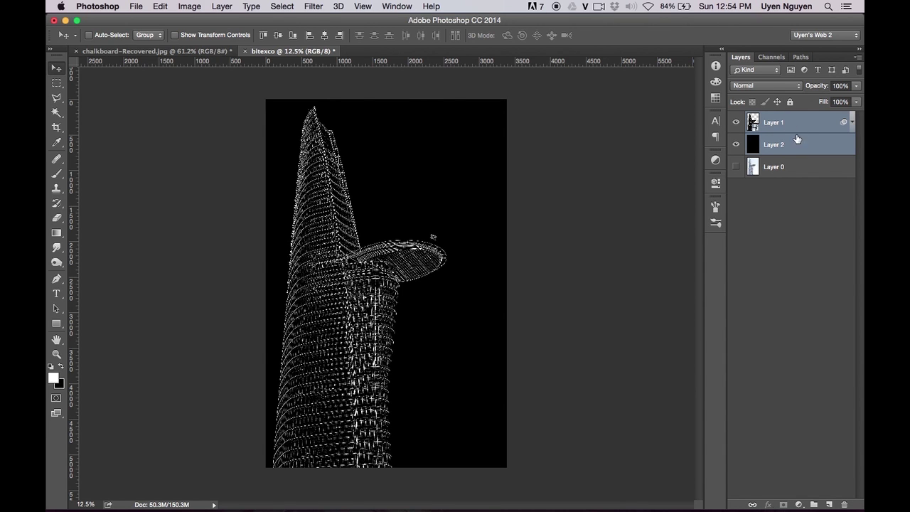
right_click(796, 134)
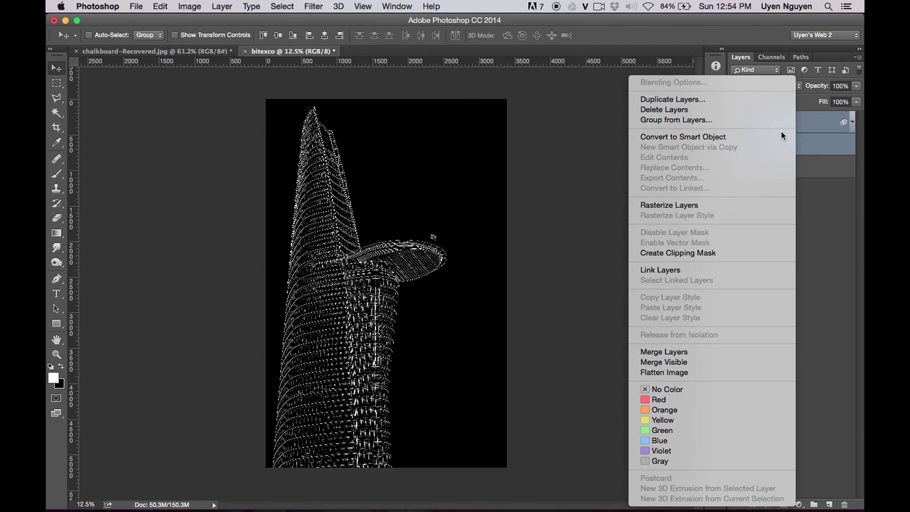
click(695, 139)
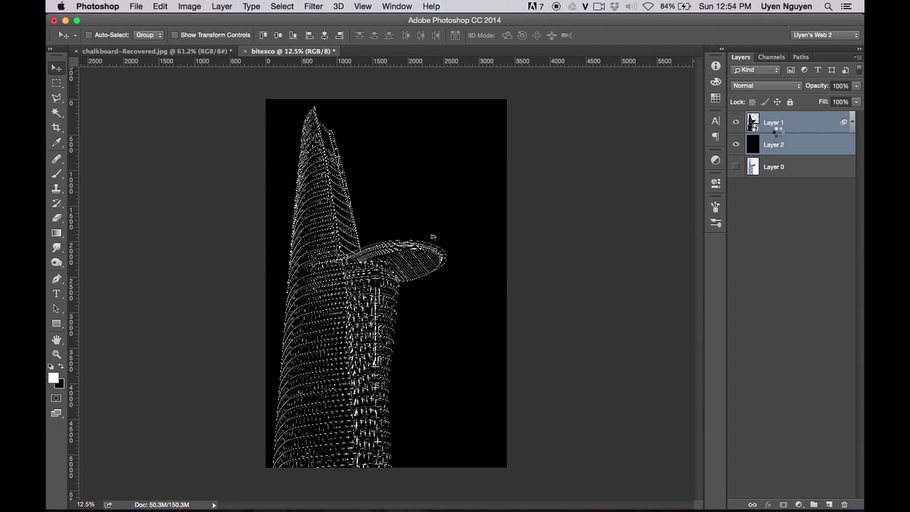
In chalkboard-Recovered, start duplicating the Background layer to another document.
drag(767, 131, 526, 77)
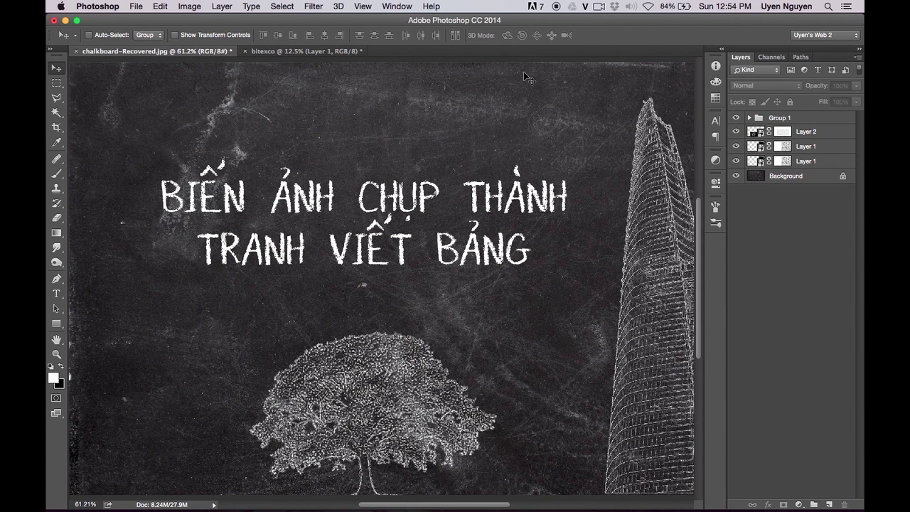
key(super+minus)
key(super+minus)
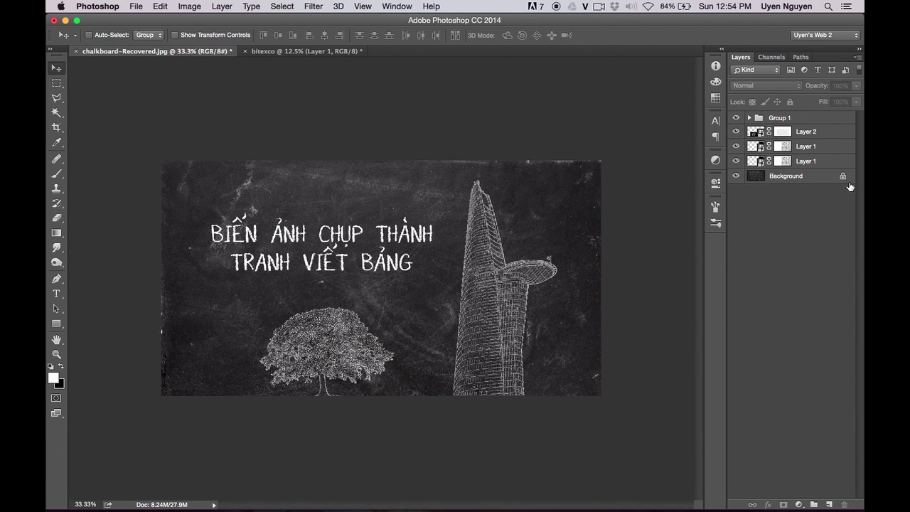
click(805, 178)
right_click(808, 181)
click(737, 202)
click(384, 223)
Copy the Background into new Untitled-1, then open 6a50_FINAL_school.jpg and Texture-2.jpg from Stock.
click(359, 244)
click(507, 178)
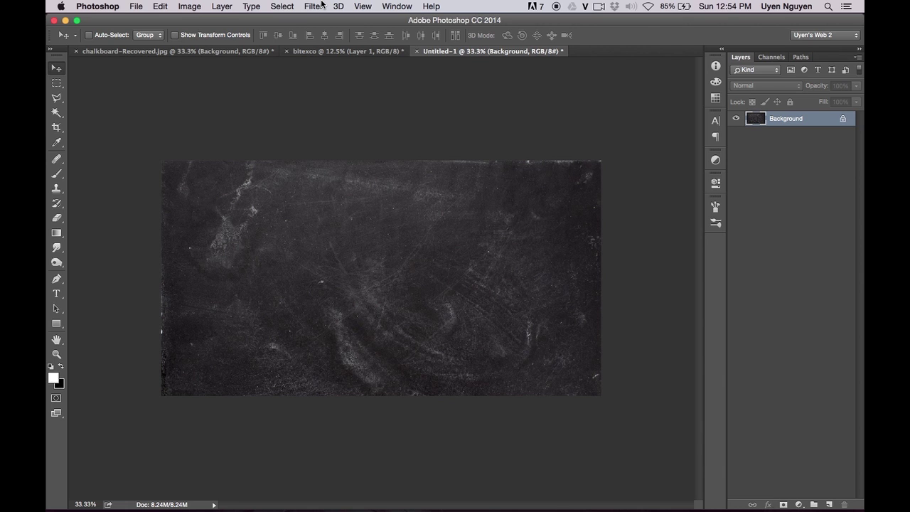
key(super+o)
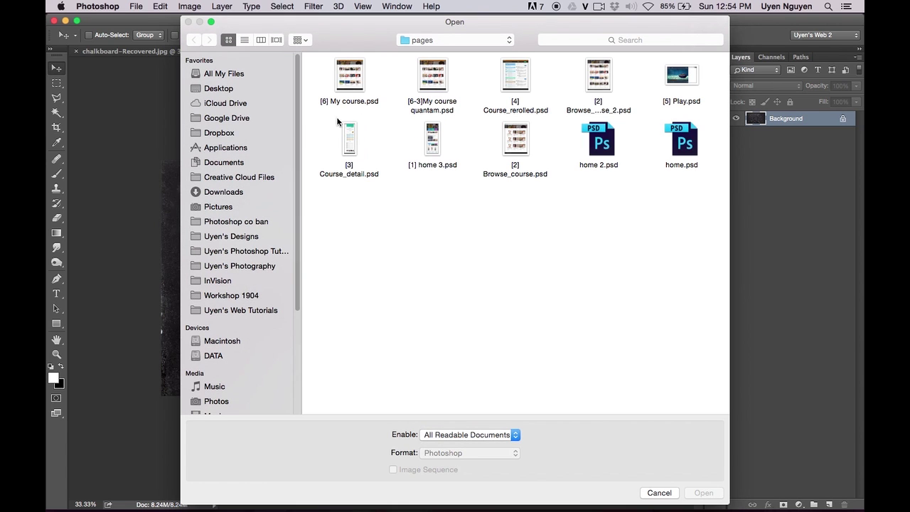
click(258, 252)
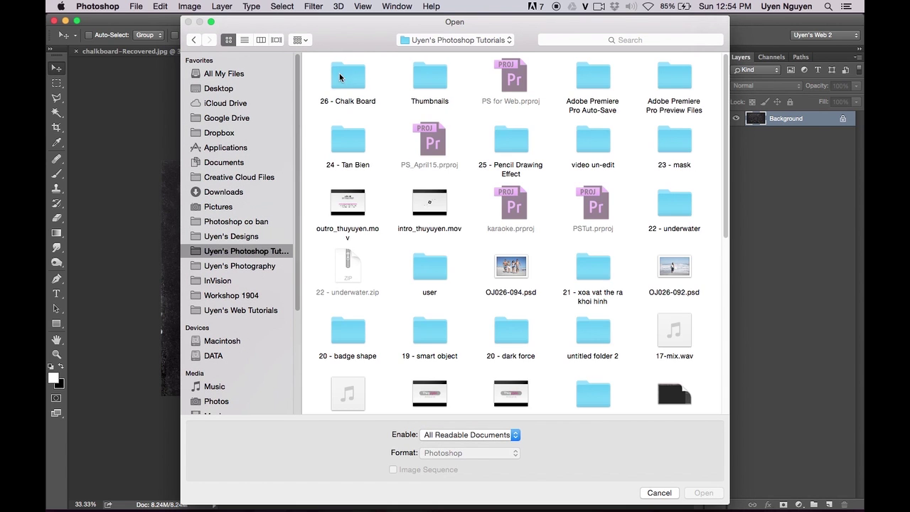
double_click(345, 81)
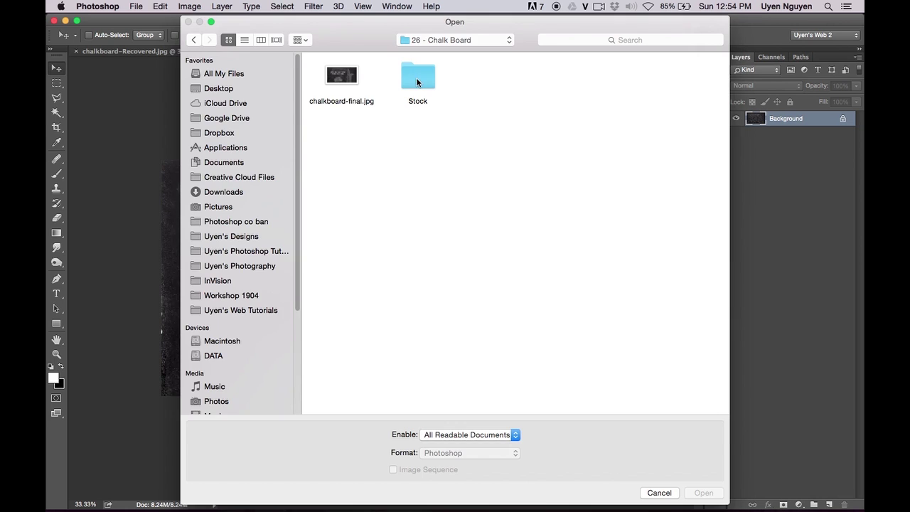
double_click(306, 89)
key(super+o)
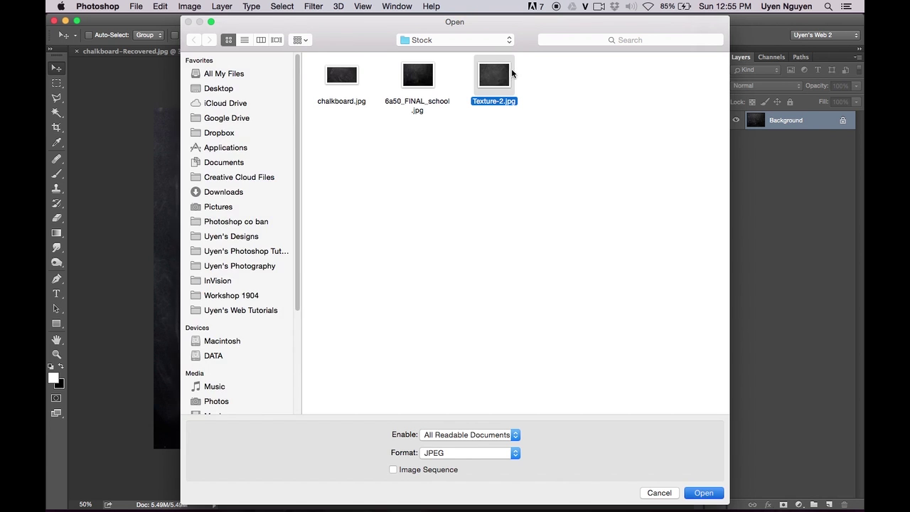
double_click(510, 71)
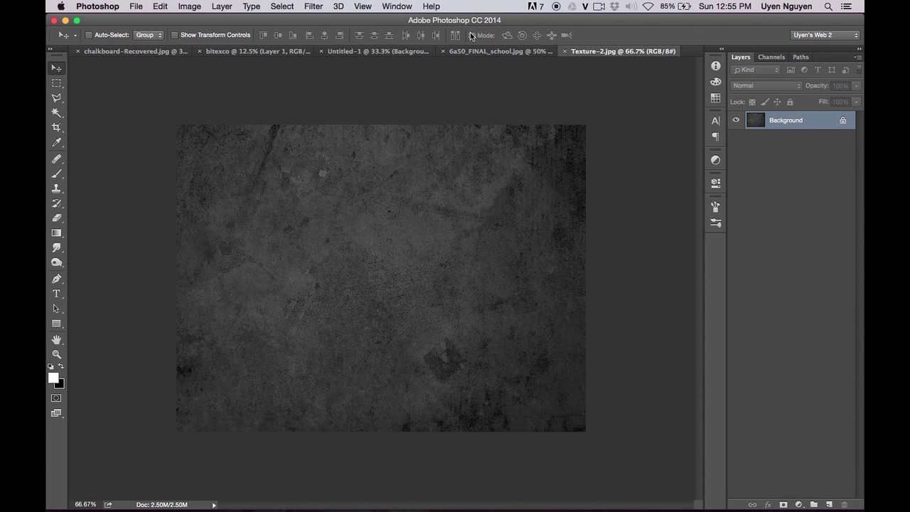
Duplicate bitexco's tower Layer 1 into Texture-2.jpg and view that document.
click(353, 54)
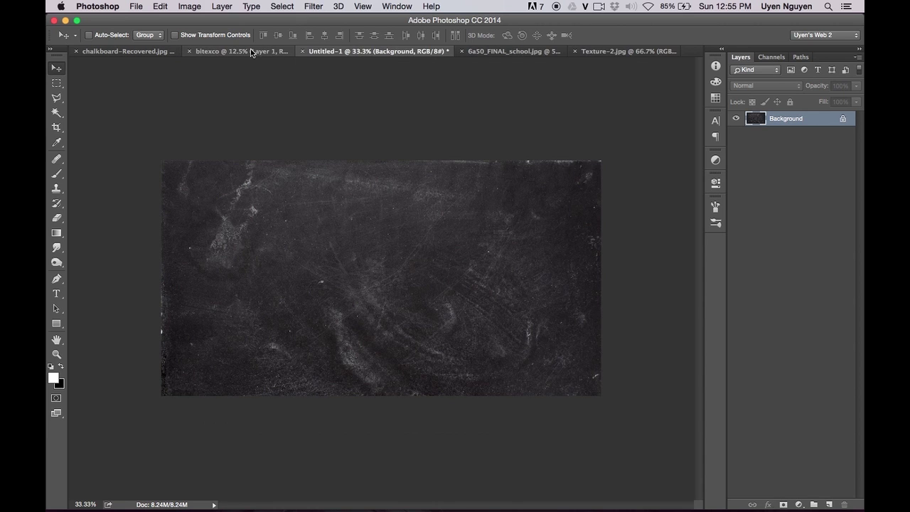
click(249, 53)
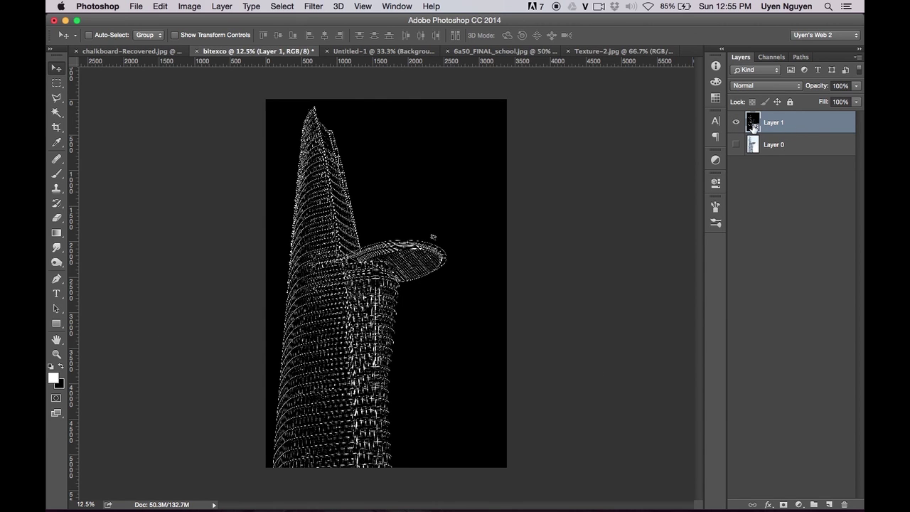
right_click(794, 124)
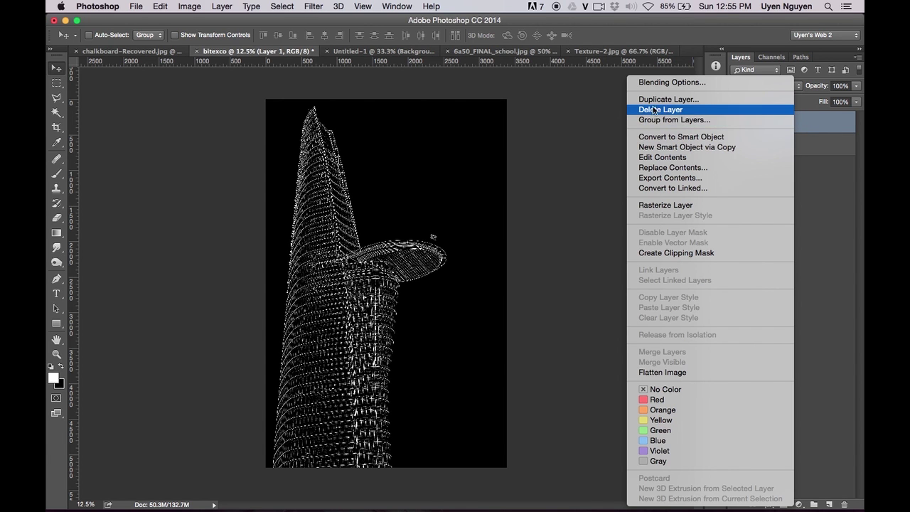
click(674, 104)
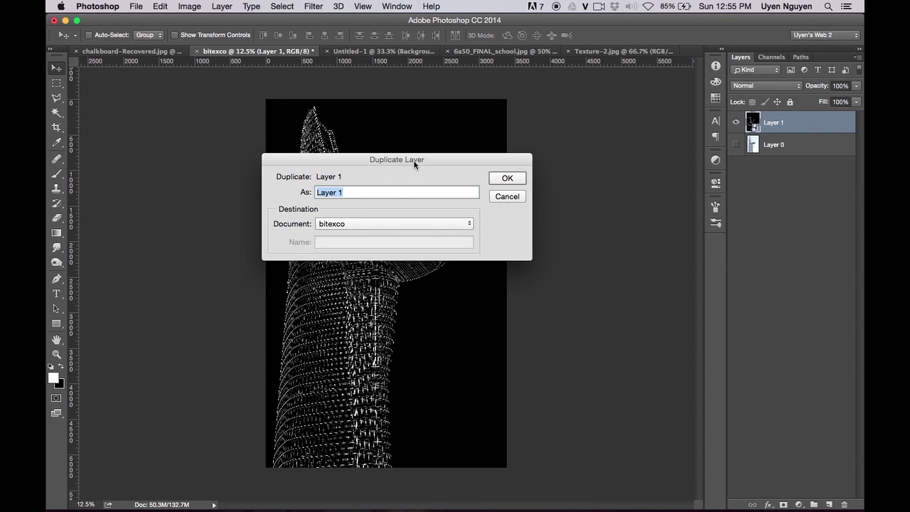
click(345, 227)
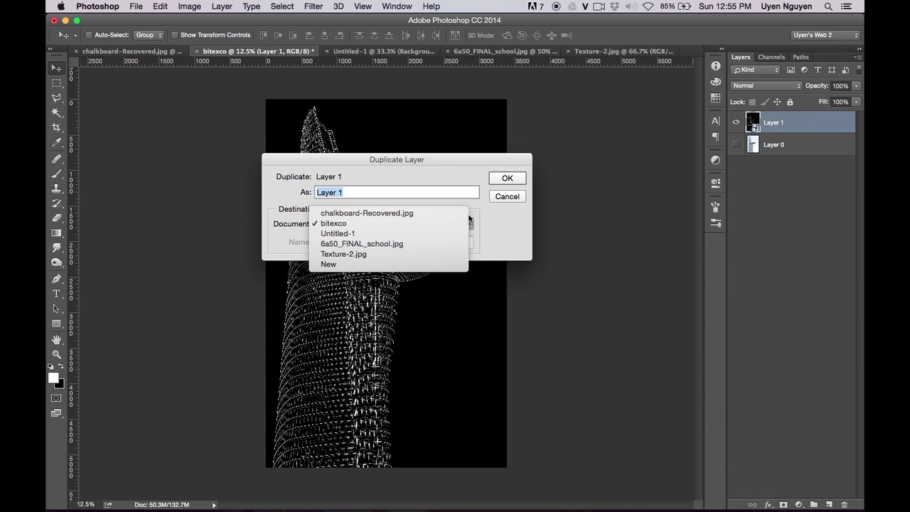
click(335, 259)
click(518, 180)
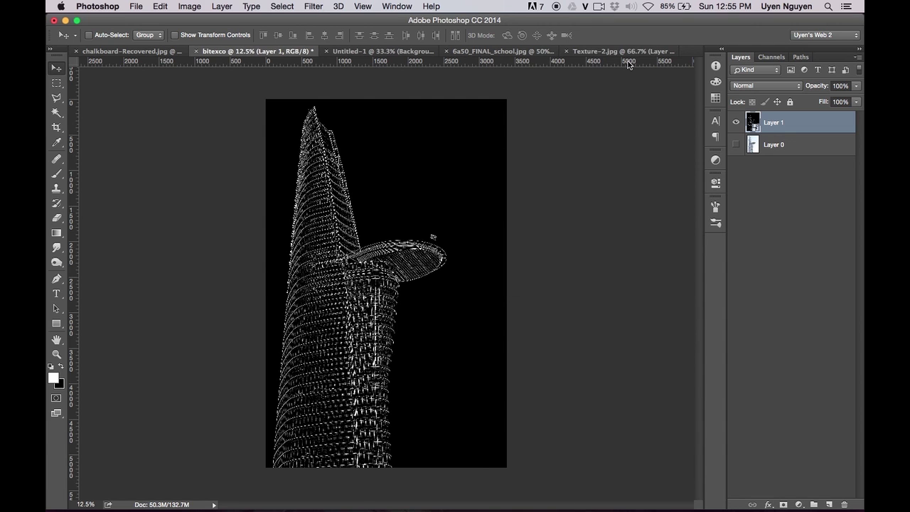
click(626, 51)
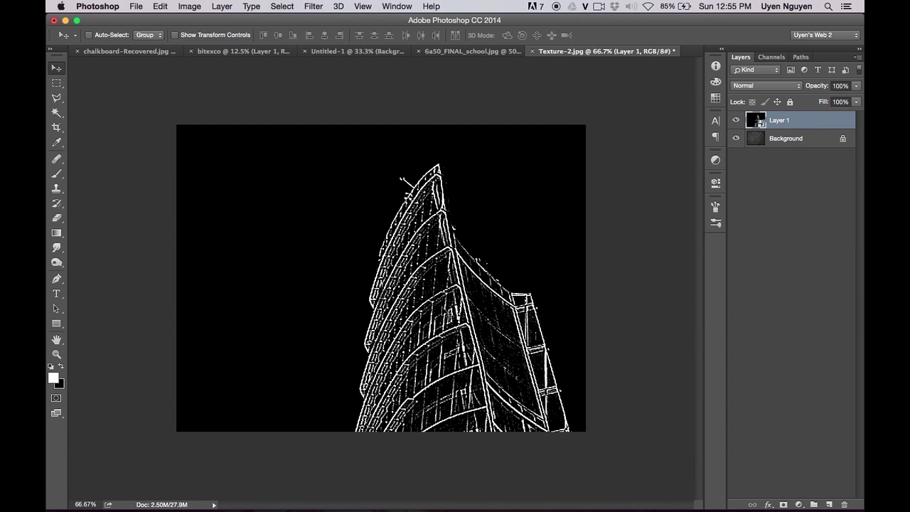
Scale the tower layer down to about 16% with Free Transform.
drag(459, 283, 458, 285)
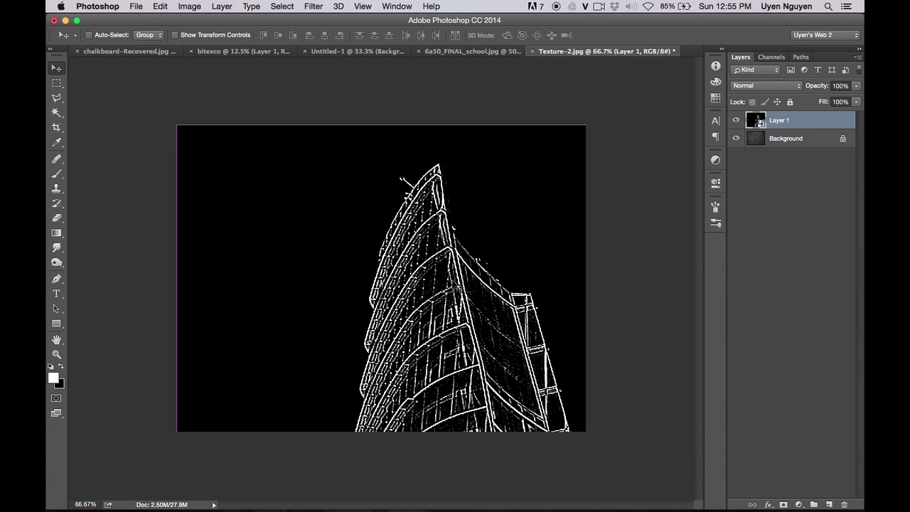
key(ctrl+t)
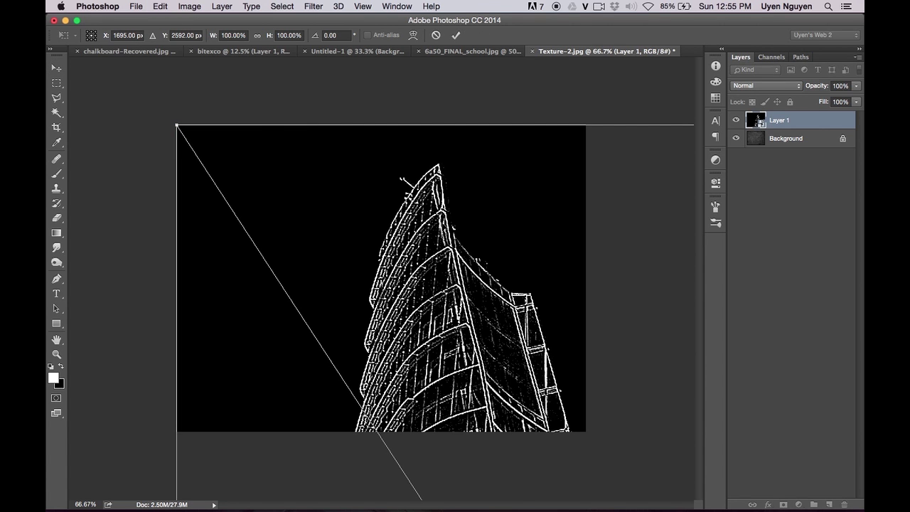
key(ctrl+minus)
key(ctrl+plus)
key(ctrl+plus)
key(ctrl+minus)
key(ctrl+minus)
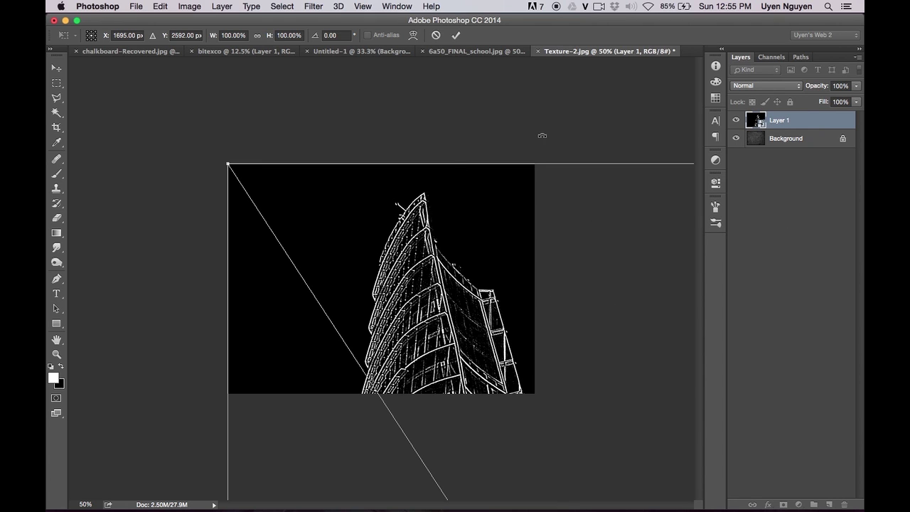
key(ctrl+0)
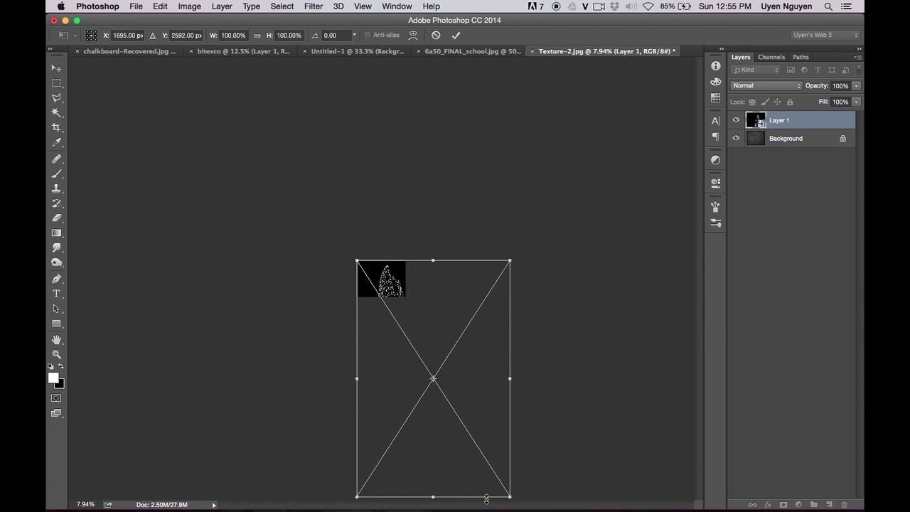
drag(510, 497, 390, 289)
key(Return)
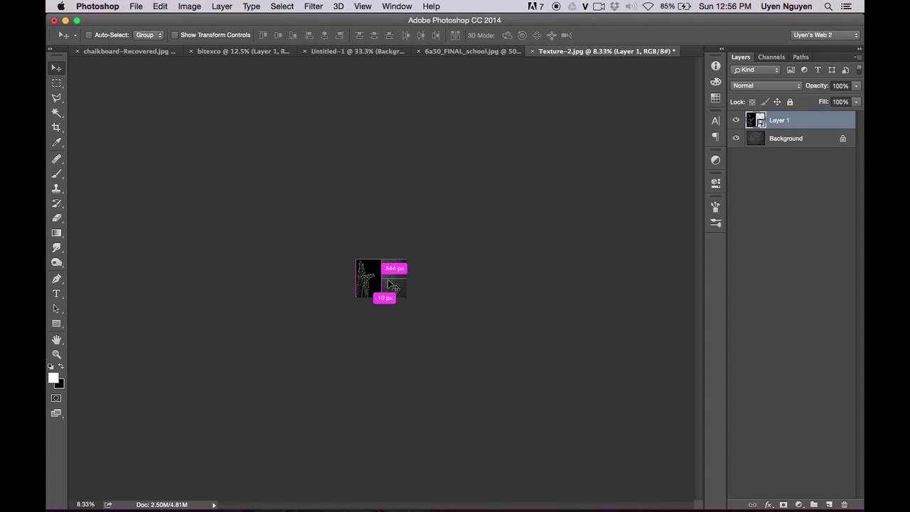
Move the tower onto the left side of the texture.
key(ctrl+0)
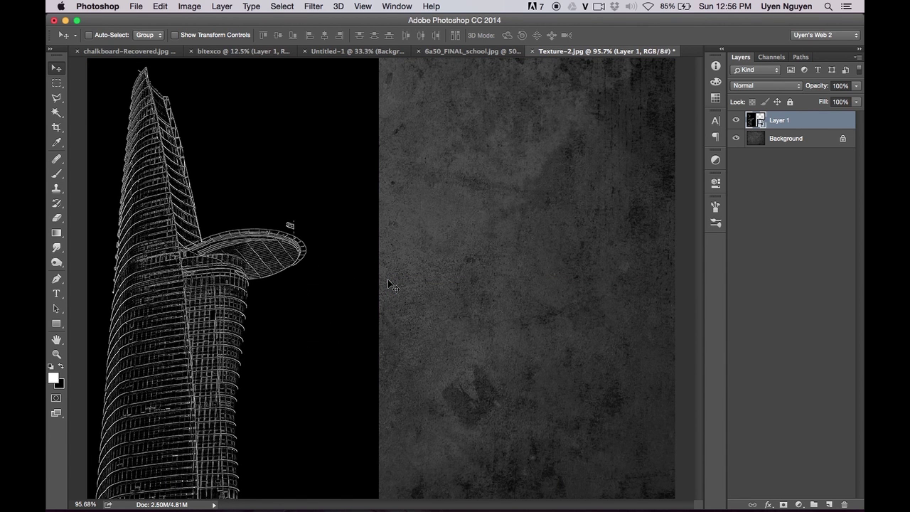
key(ctrl+minus)
drag(390, 285, 527, 217)
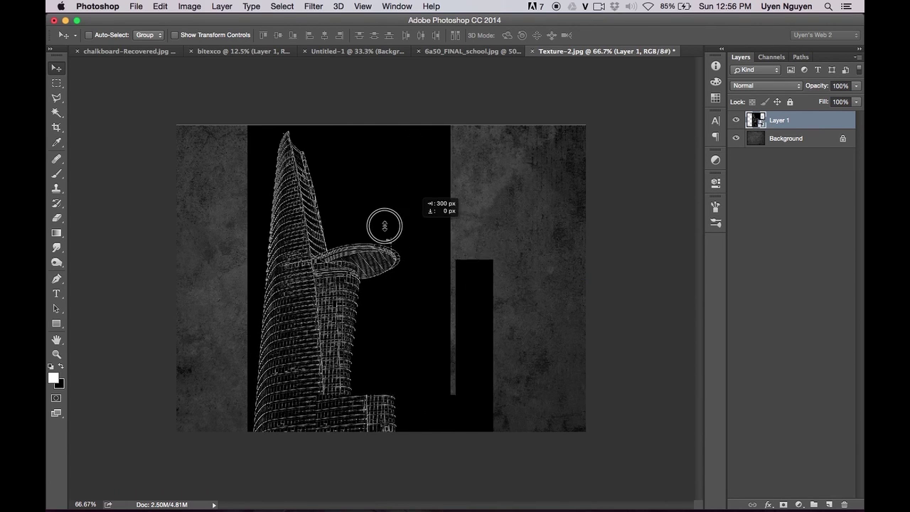
drag(527, 217, 358, 208)
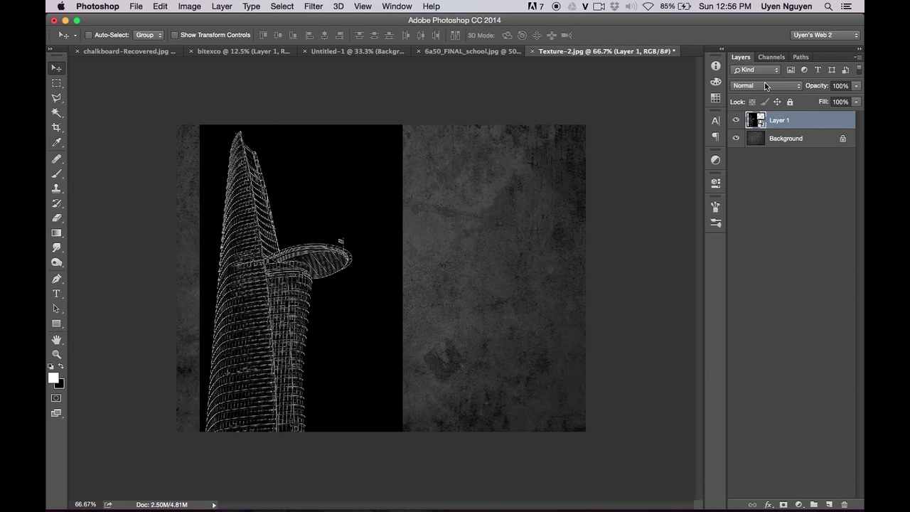
Set the tower layer to Screen blending and add a layer mask to it.
click(761, 85)
click(746, 168)
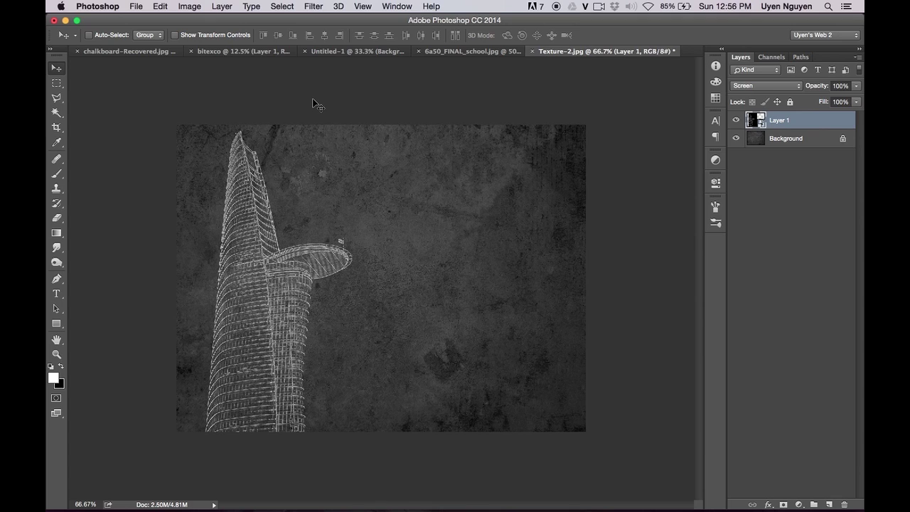
key(super+plus)
key(super+plus)
drag(107, 64, 398, 128)
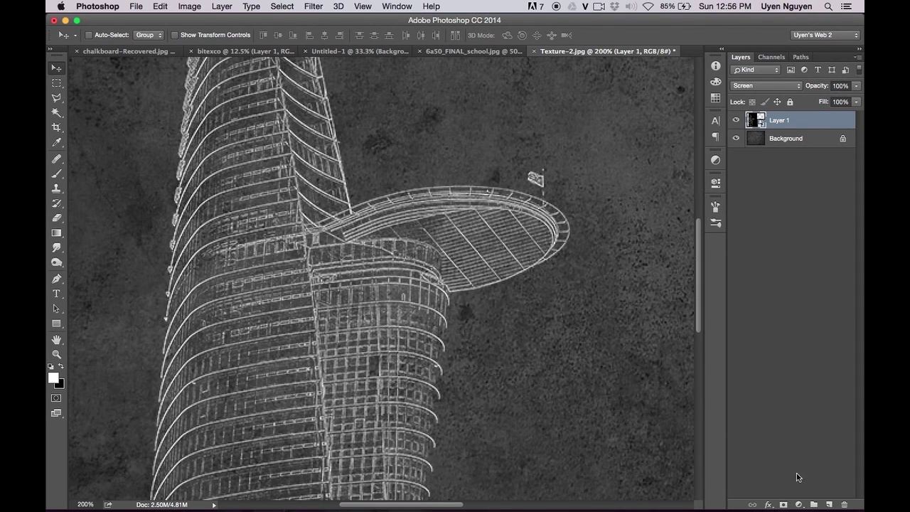
click(784, 504)
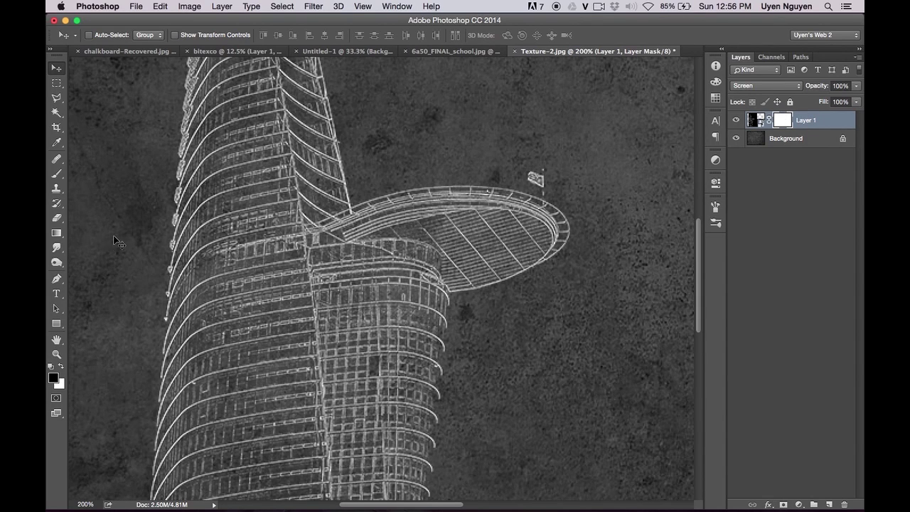
Zoom in on the tower's edge and shrink the brush to size 4 for fine mask work.
key(b)
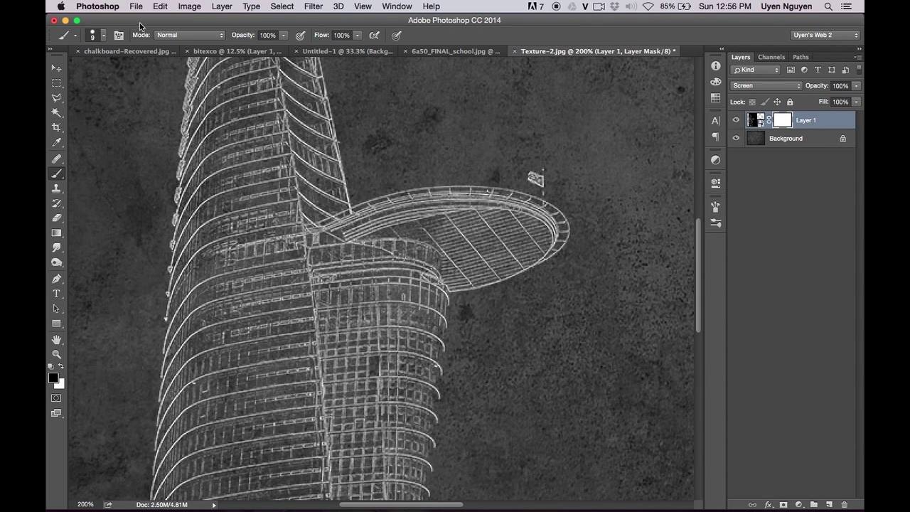
key(ctrl+plus)
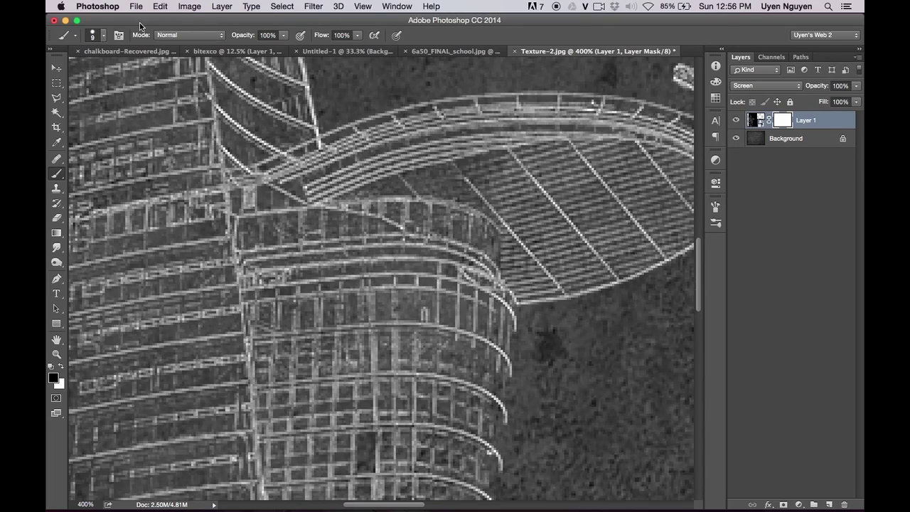
key(ctrl+0)
key(ctrl+plus)
key(ctrl+plus)
key(ctrl+plus)
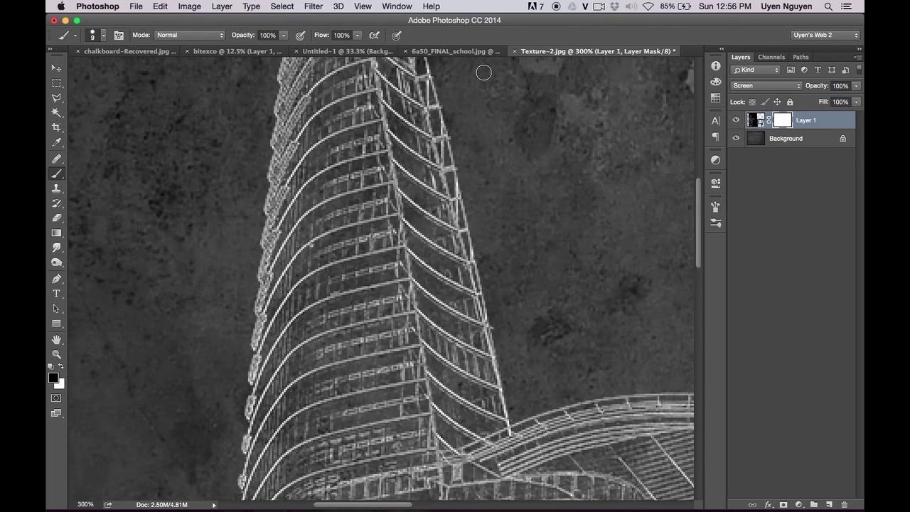
key(ctrl+plus)
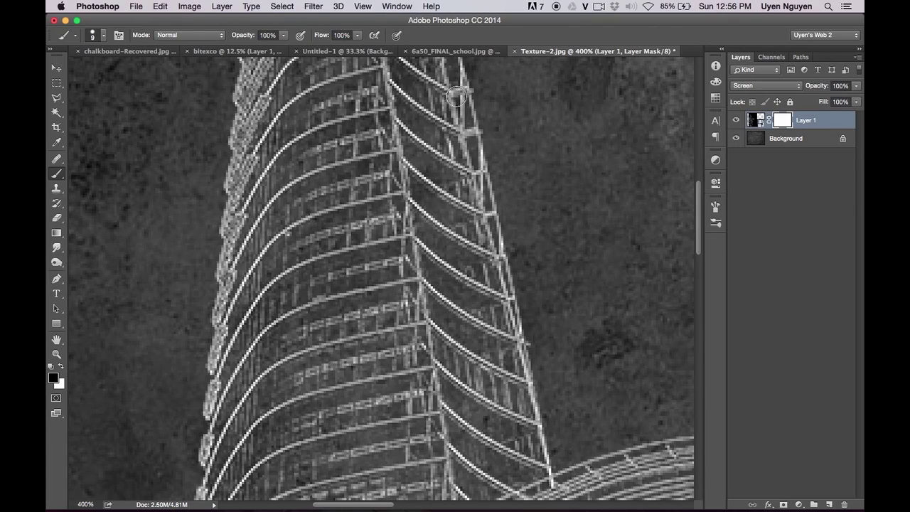
key(ctrl+plus)
drag(456, 226, 323, 226)
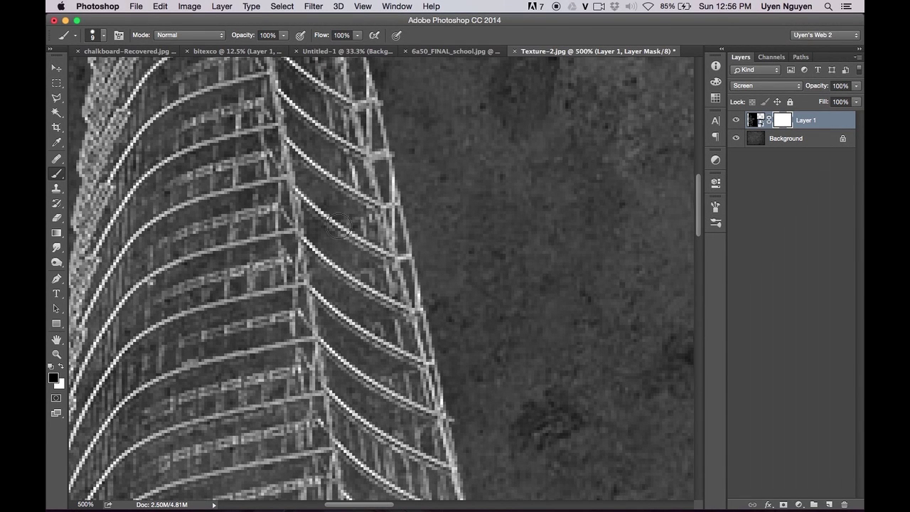
key(bracketleft)
key(bracketleft)
key(bracketleft)
key(bracketleft)
key(bracketleft)
key(F5)
key(F5)
Compare the tower with its mask disabled, then zoom back out to the whole drawing.
shift+click(782, 120)
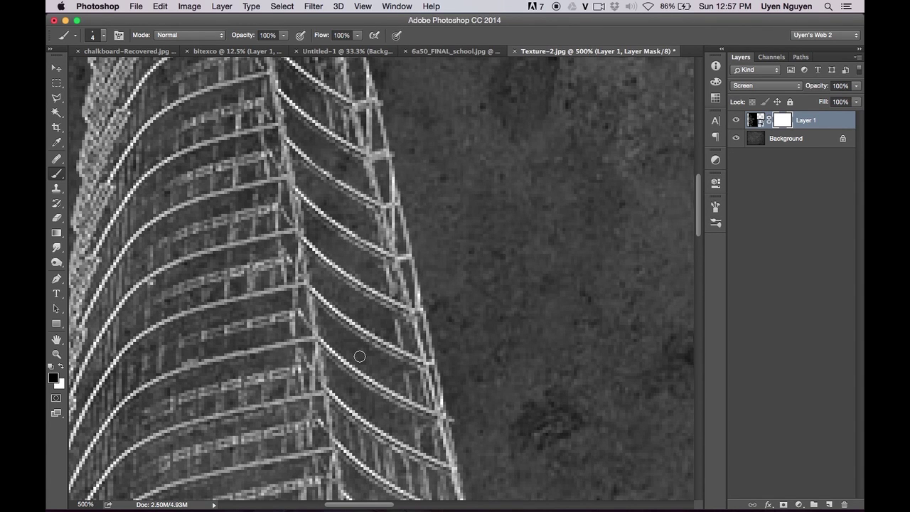
scroll(359, 362, down, 3)
scroll(360, 363, down, 1)
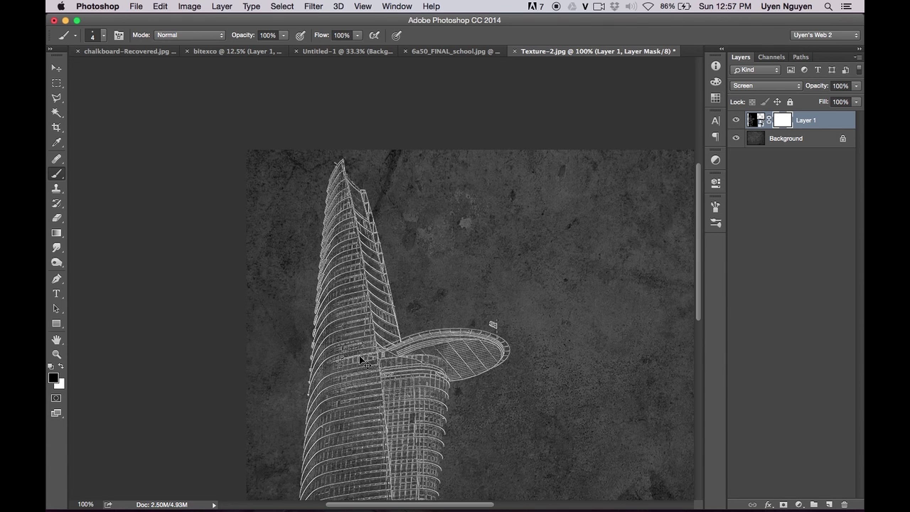
scroll(361, 361, up, 1)
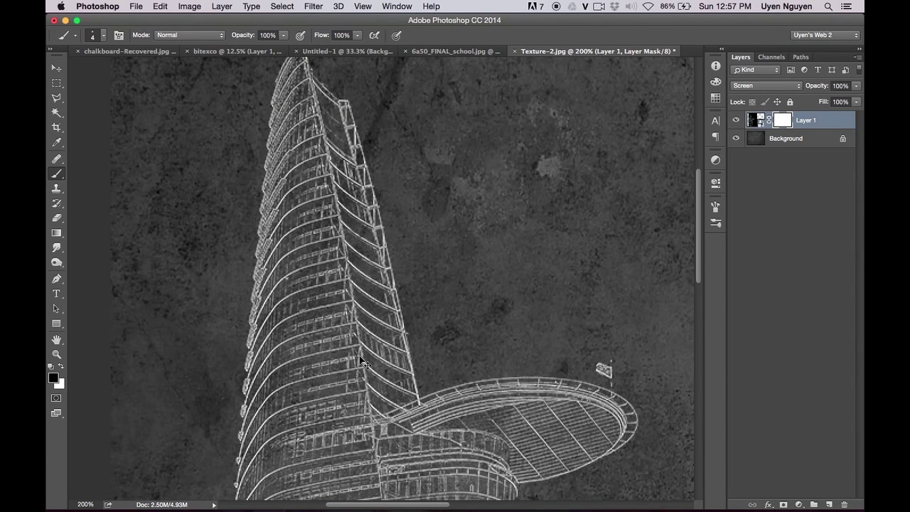
key(super+minus)
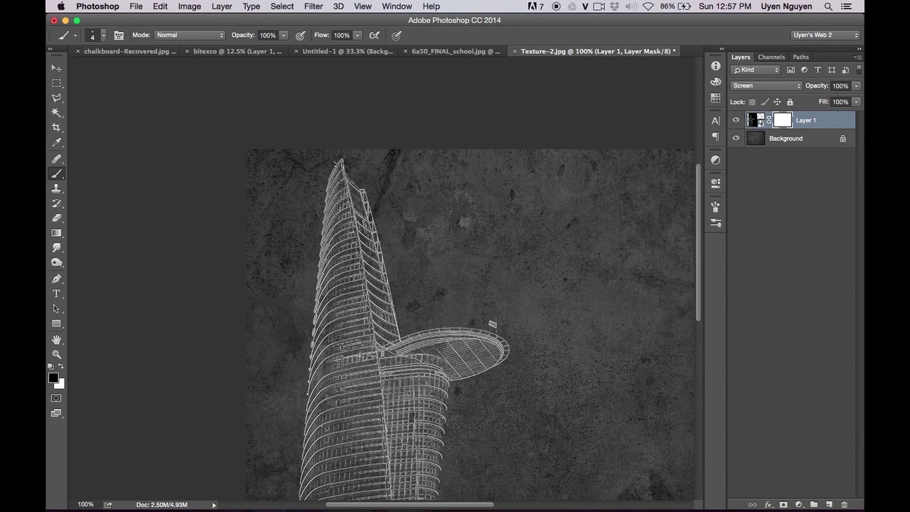
key(v)
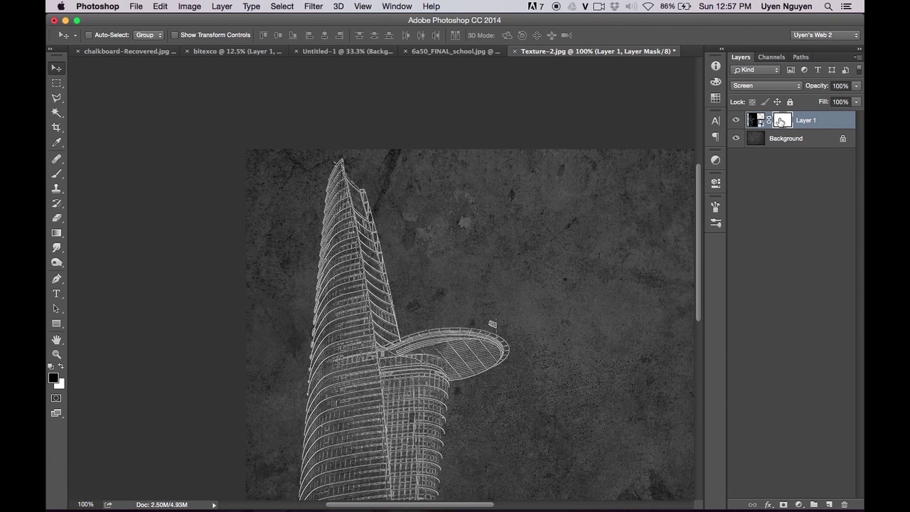
Apply Add Noise at 70% Gaussian to the tower's mask after comparing the preview.
click(313, 7)
mouse_move(322, 164)
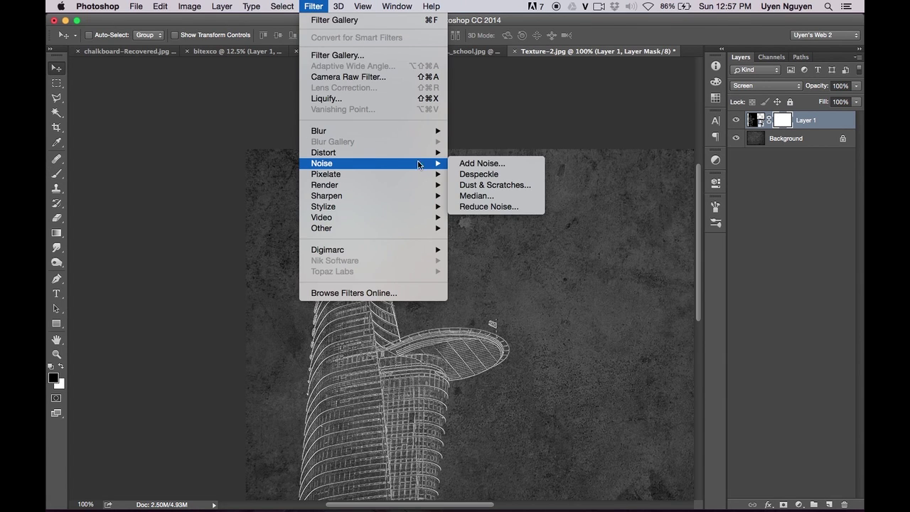
click(481, 165)
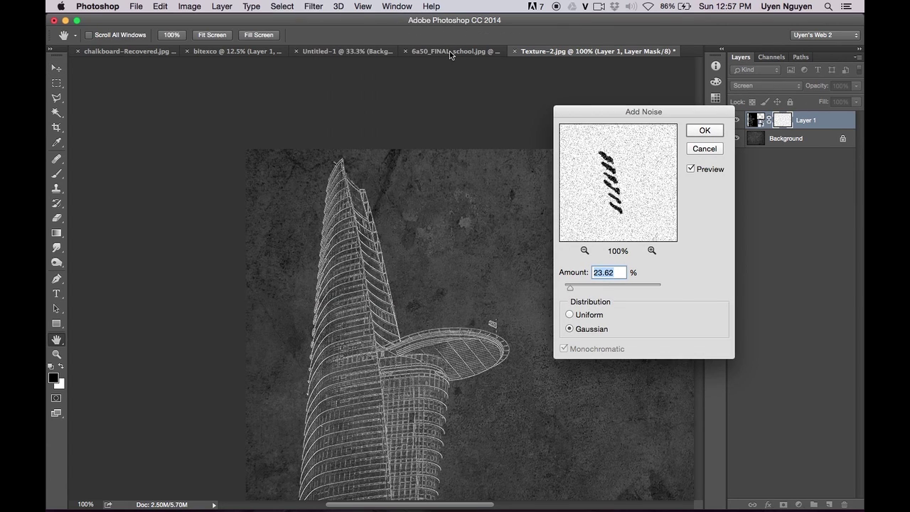
key(super+plus)
key(super+plus)
key(super+plus)
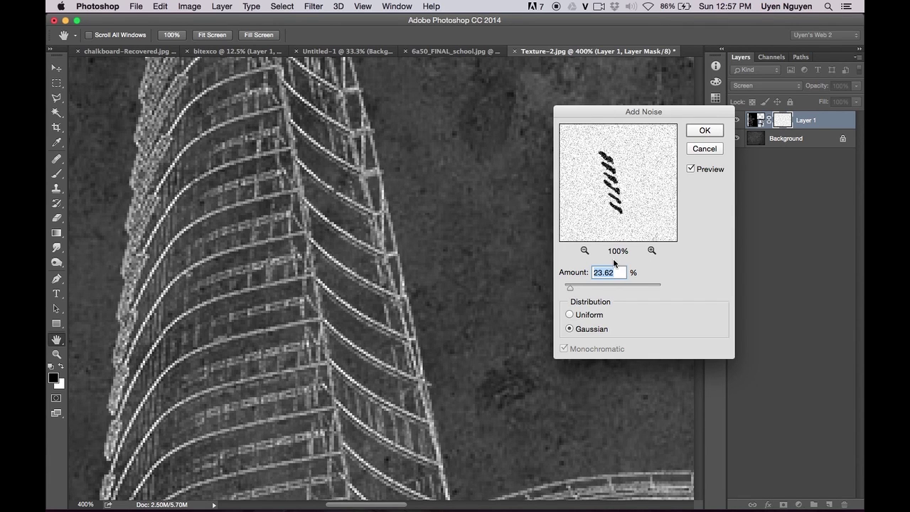
drag(571, 290, 609, 289)
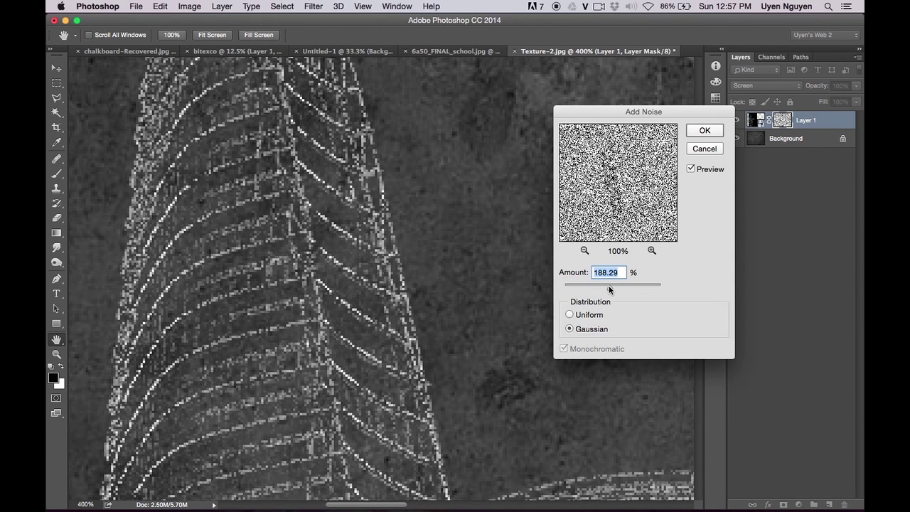
drag(609, 289, 583, 288)
click(296, 202)
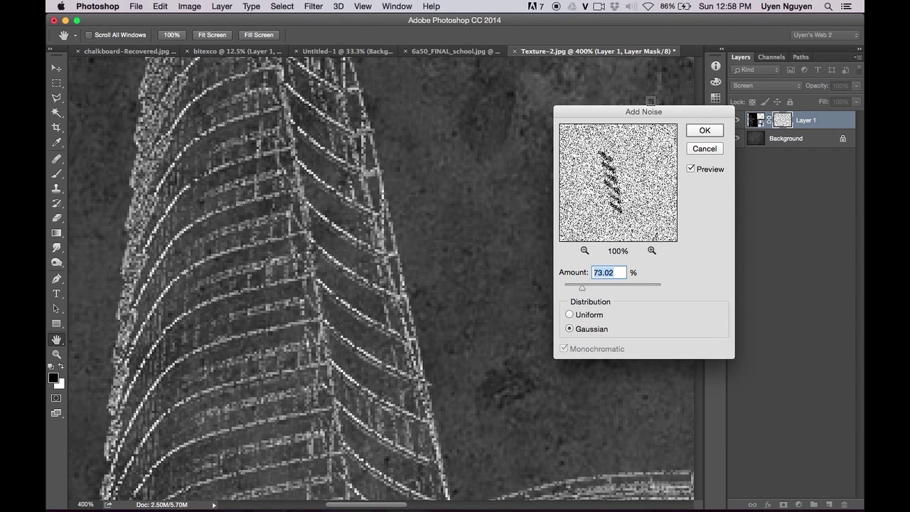
text(70)
click(696, 171)
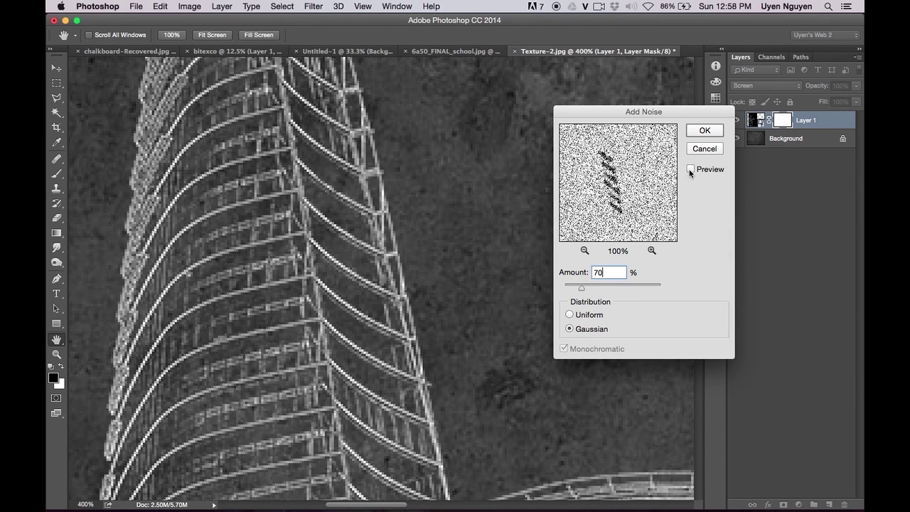
click(688, 170)
click(688, 171)
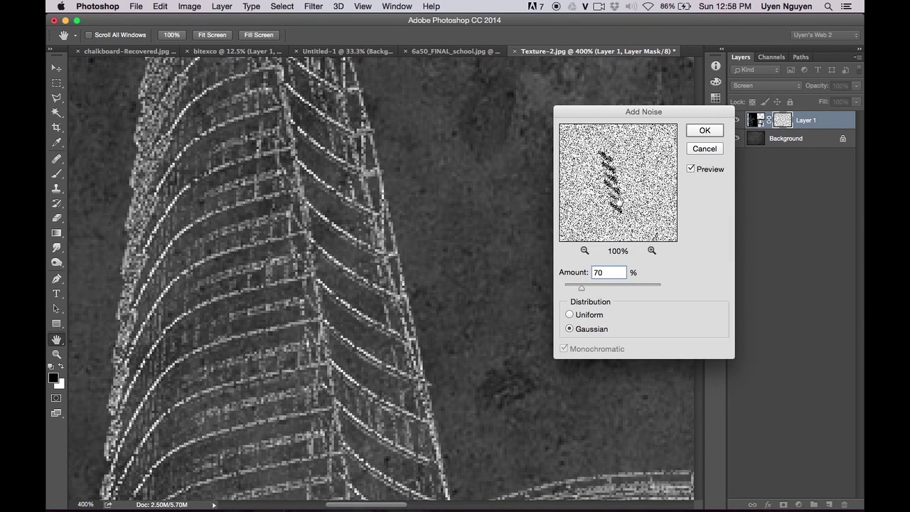
click(715, 132)
scroll(687, 120, down, 4)
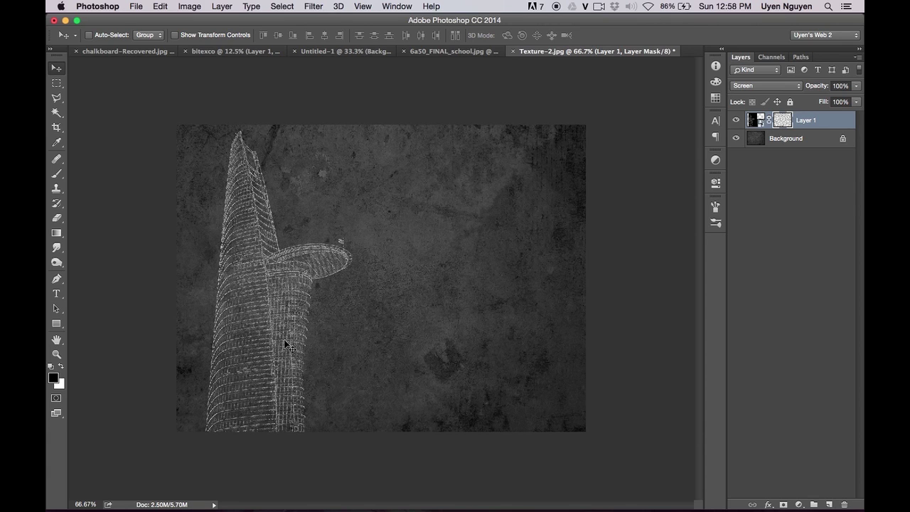
Open Layer 1's tower smart object and check its line layer by toggling visibility.
click(756, 121)
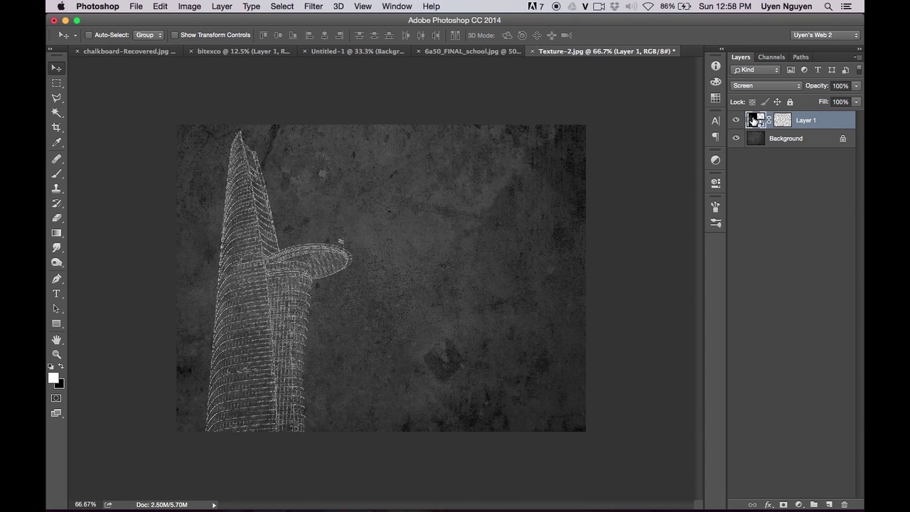
double_click(750, 121)
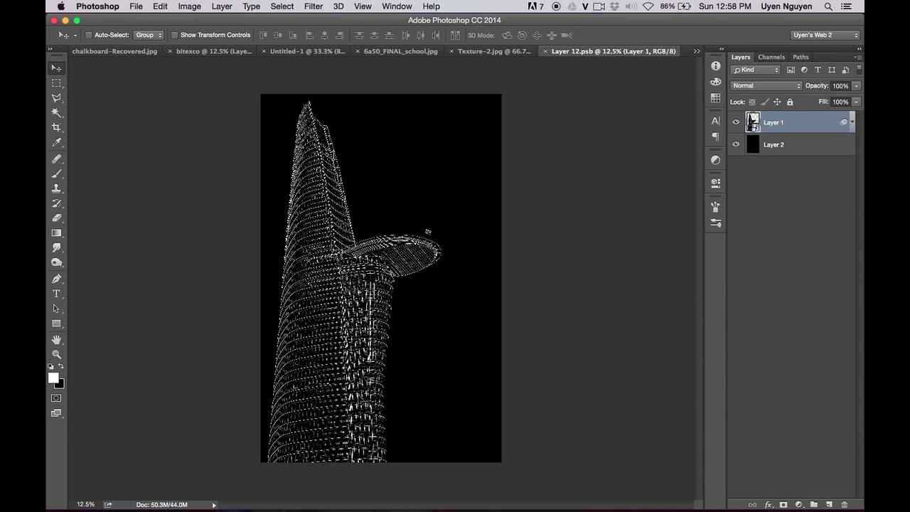
click(736, 123)
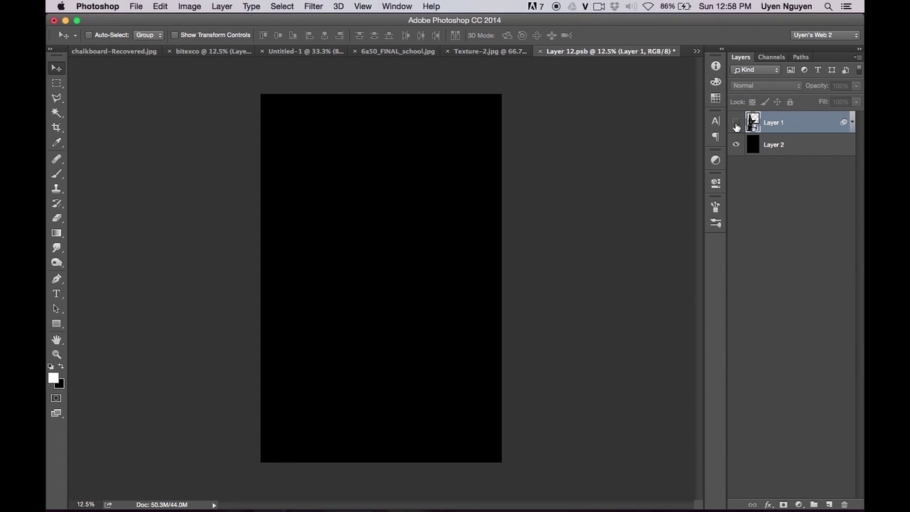
click(736, 122)
click(737, 123)
click(736, 122)
click(736, 123)
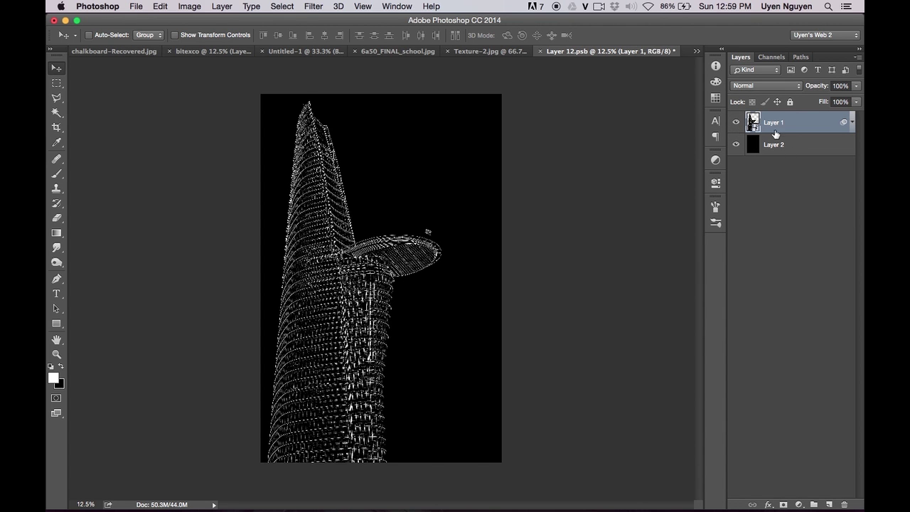
Add a white Stroke effect centred on the tower lines.
click(769, 505)
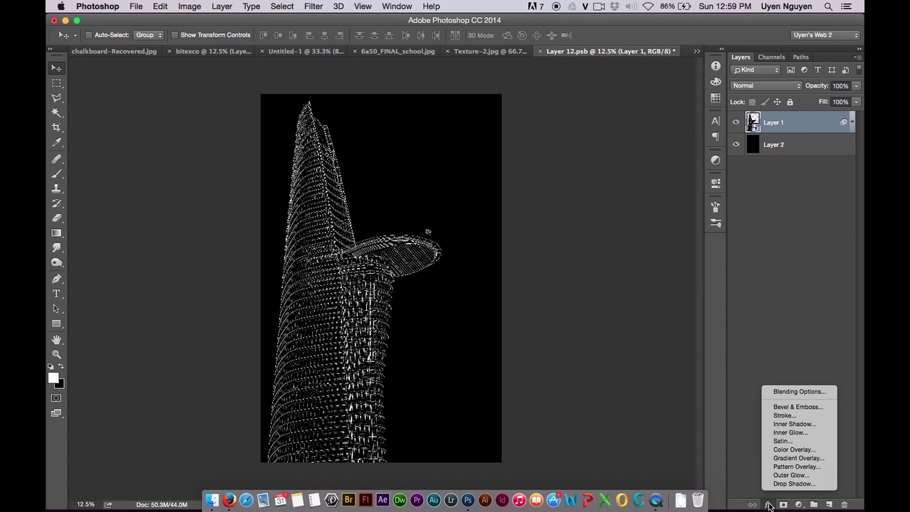
click(785, 417)
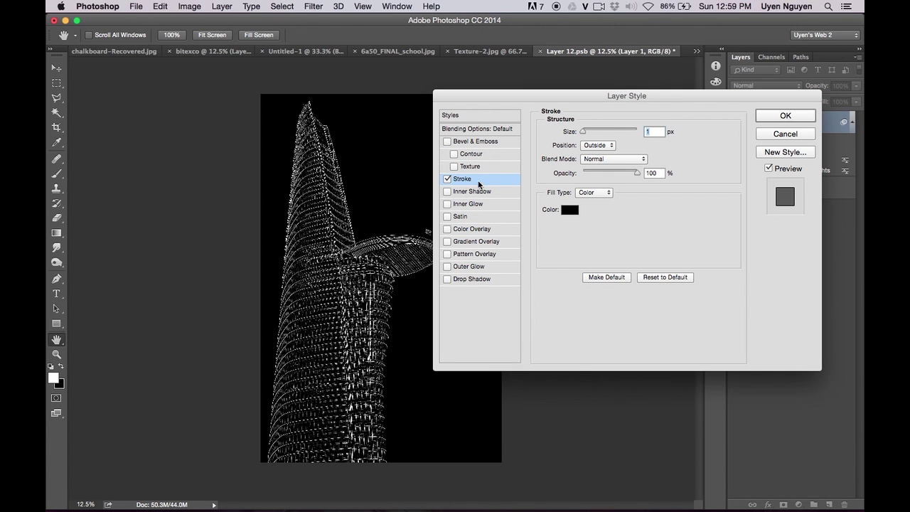
click(570, 210)
drag(546, 162, 498, 128)
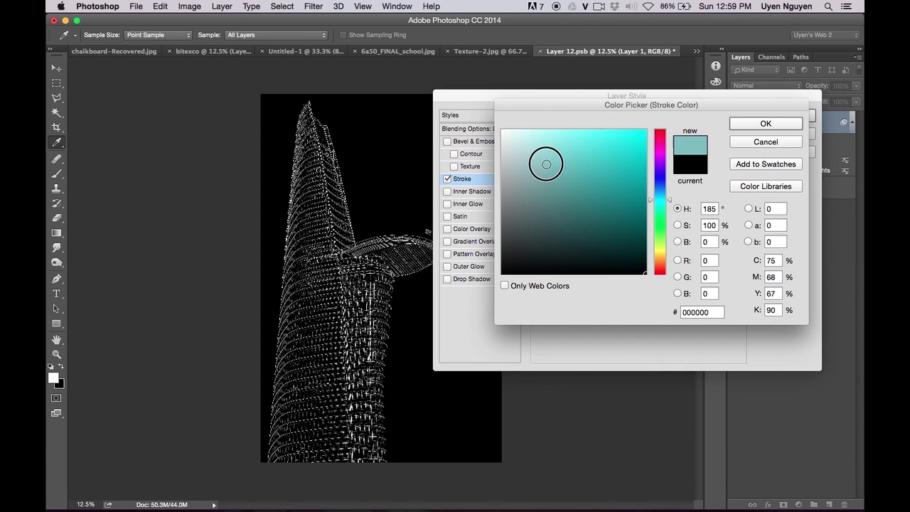
click(736, 124)
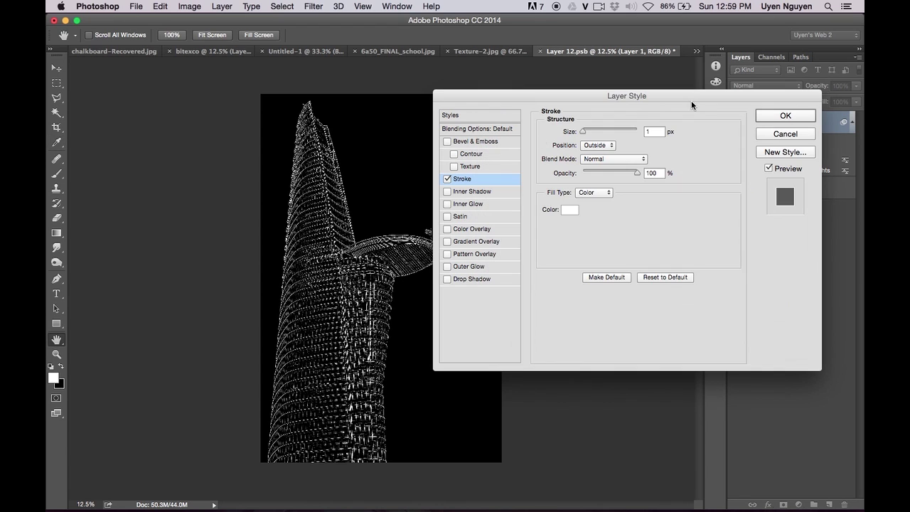
click(602, 147)
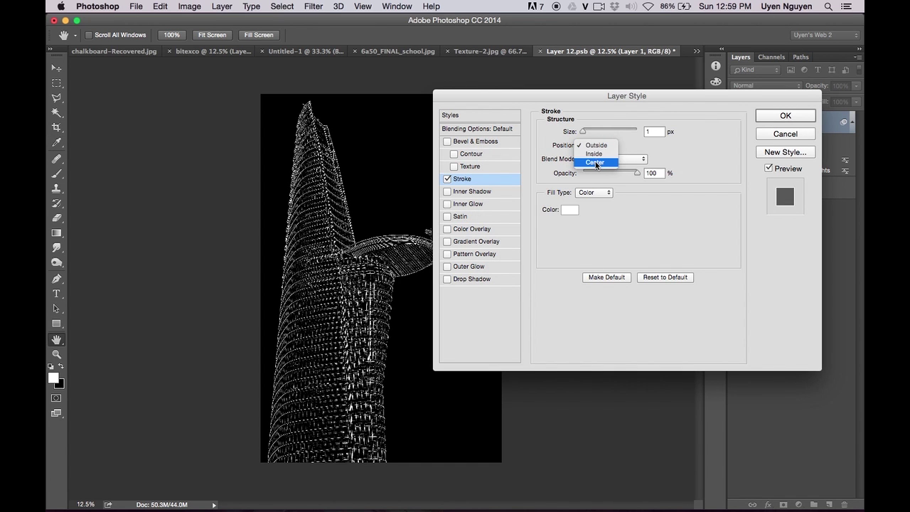
click(596, 162)
Increase the stroke size to 10 px while inspecting the canopy up close.
key(ctrl+plus)
key(ctrl+plus)
key(ctrl+plus)
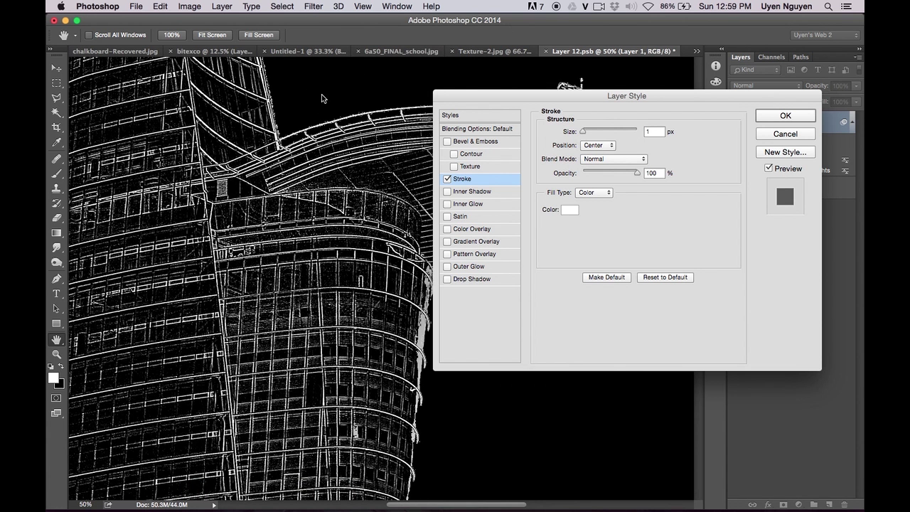
key(ctrl+plus)
drag(284, 107, 173, 182)
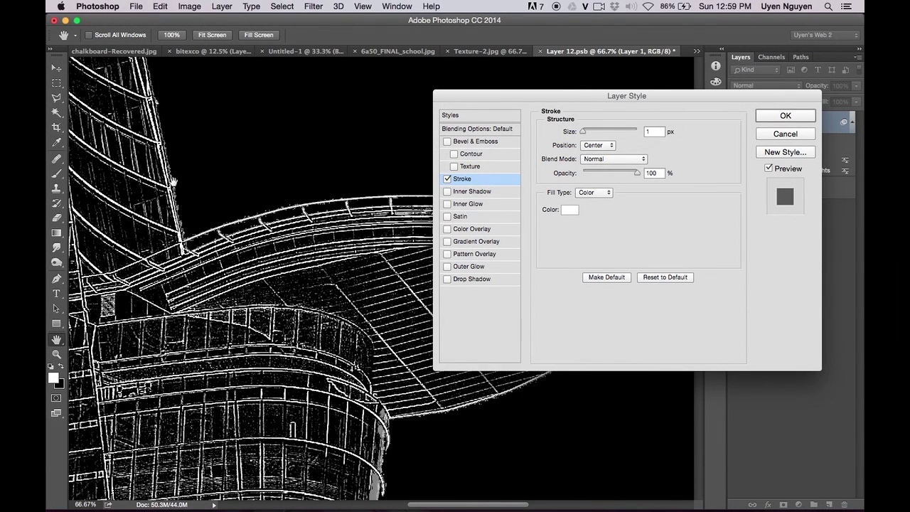
drag(583, 131, 589, 134)
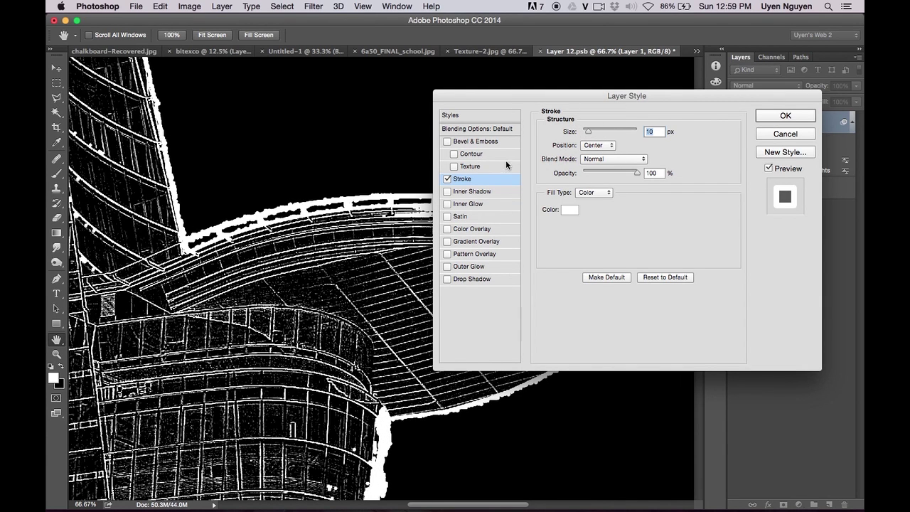
mouse_move(187, 139)
mouse_down()
mouse_move(274, 197)
mouse_move(295, 270)
mouse_up()
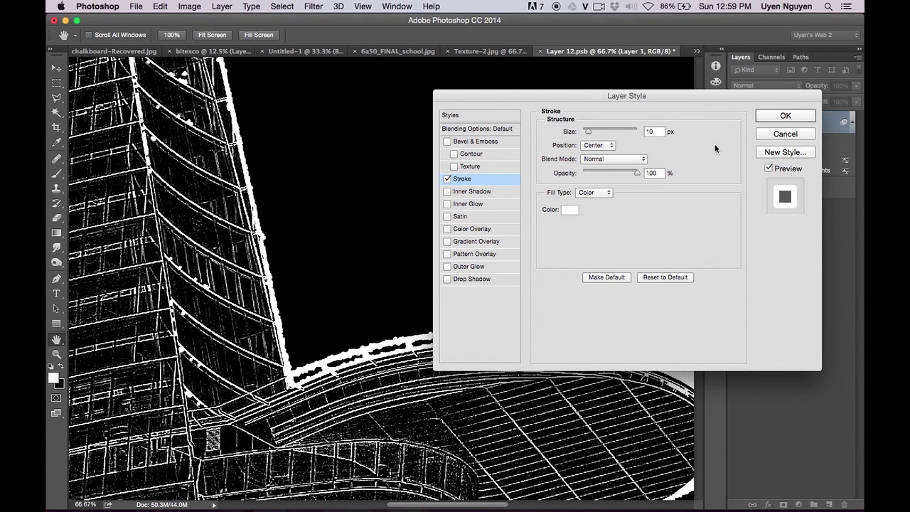
Set the white stroke to Dissolve blending, 50% opacity and 15 px size, then apply it.
click(627, 160)
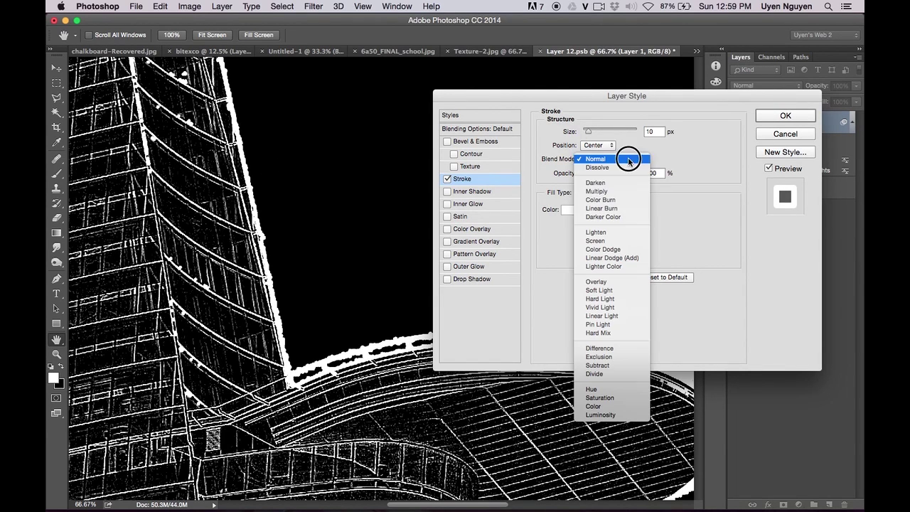
click(635, 170)
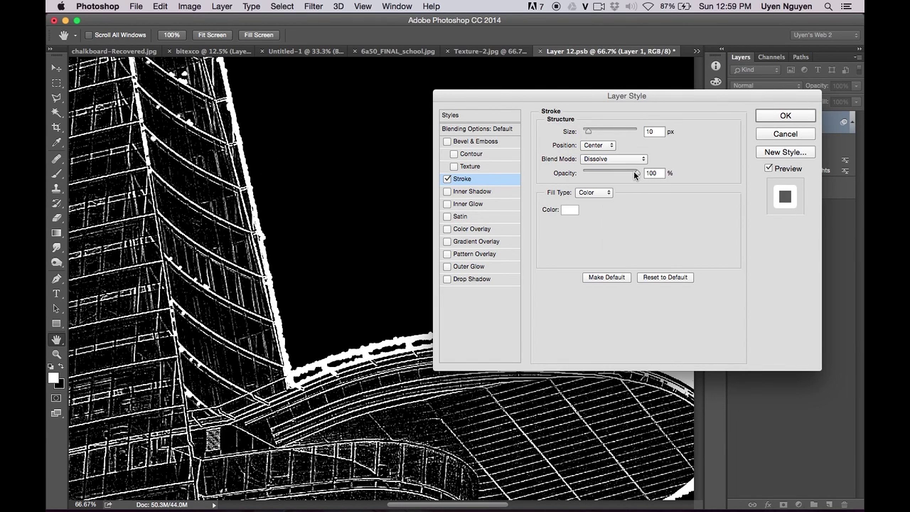
drag(637, 173, 608, 173)
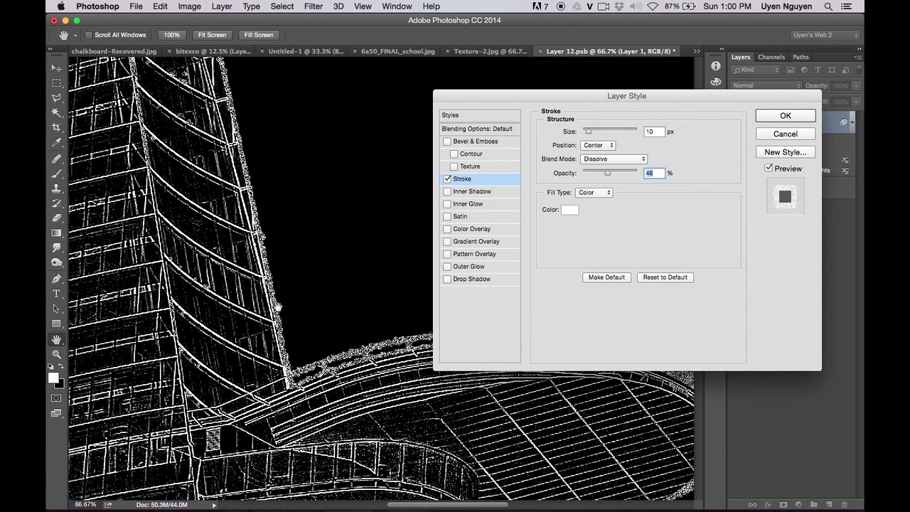
scroll(420, 262, up, 5)
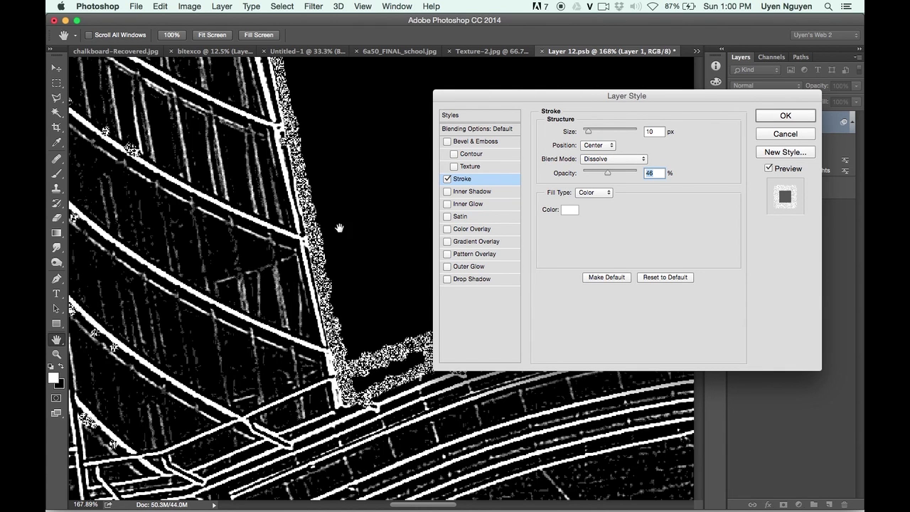
drag(339, 228, 200, 197)
double_click(649, 173)
text(5)
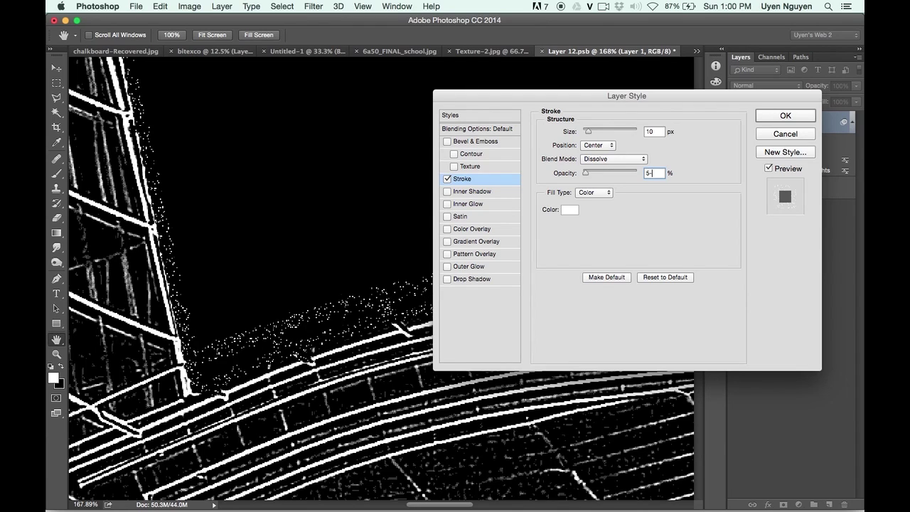
text(0)
key(ctrl+minus)
key(ctrl+minus)
drag(590, 131, 586, 132)
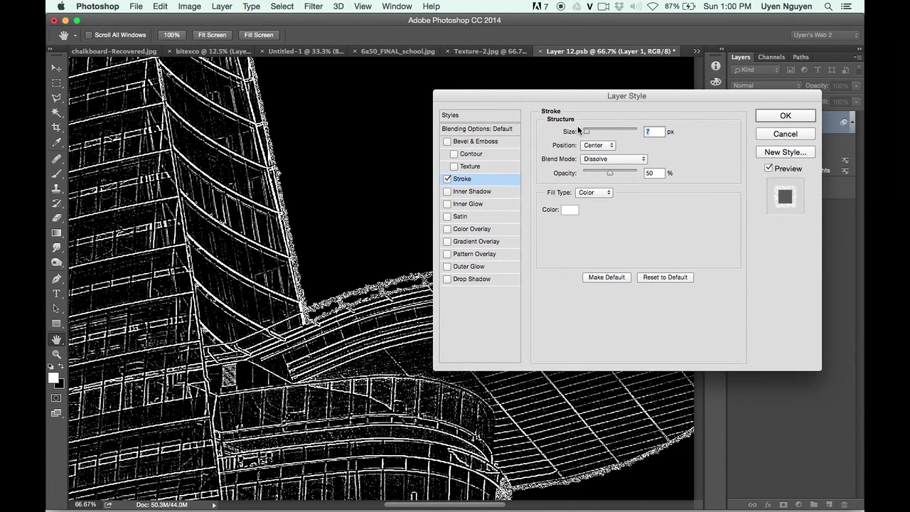
text(15)
key(ctrl+minus)
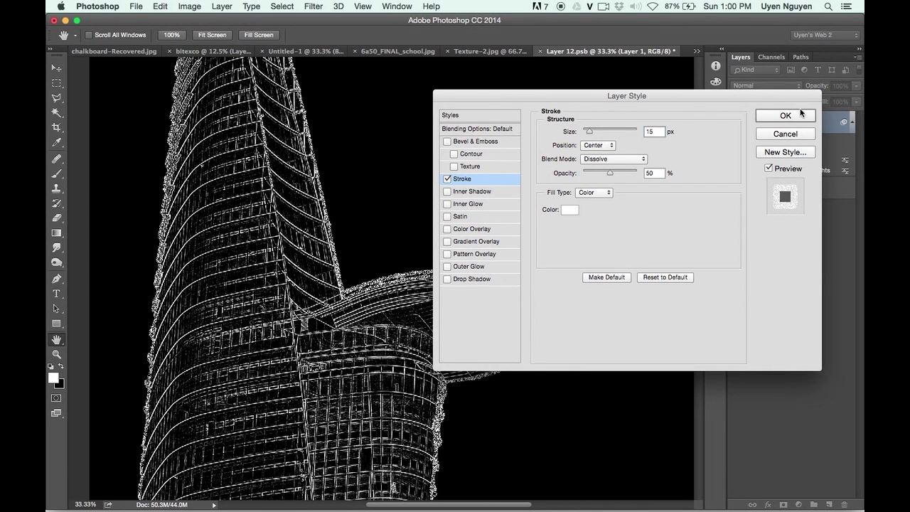
click(785, 115)
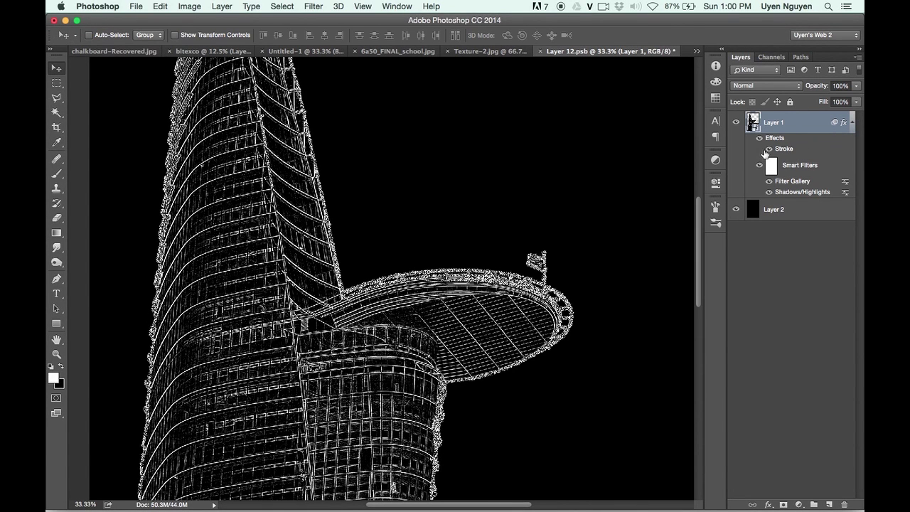
Toggle the stroke effect to compare, leave it visible, and collapse Layer 1's effects list.
click(760, 140)
click(760, 140)
click(760, 141)
click(760, 141)
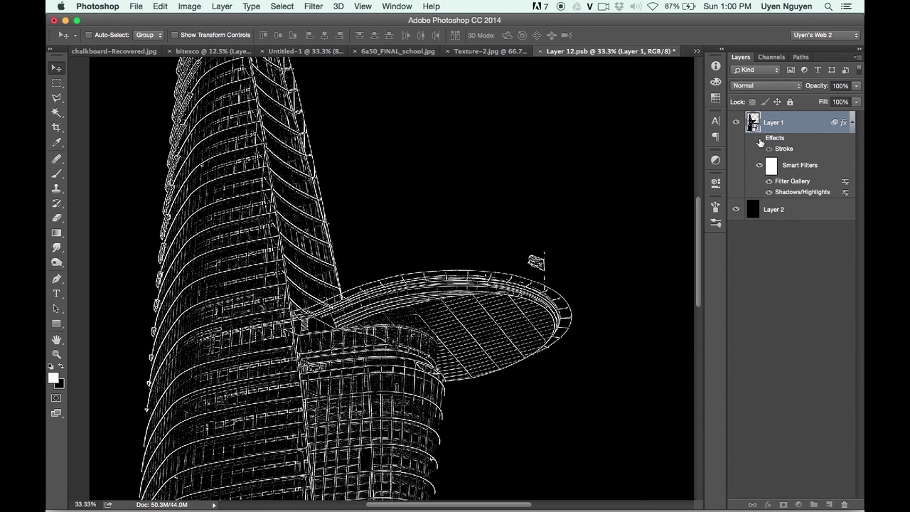
click(760, 141)
key(super+minus)
key(super+minus)
key(super+minus)
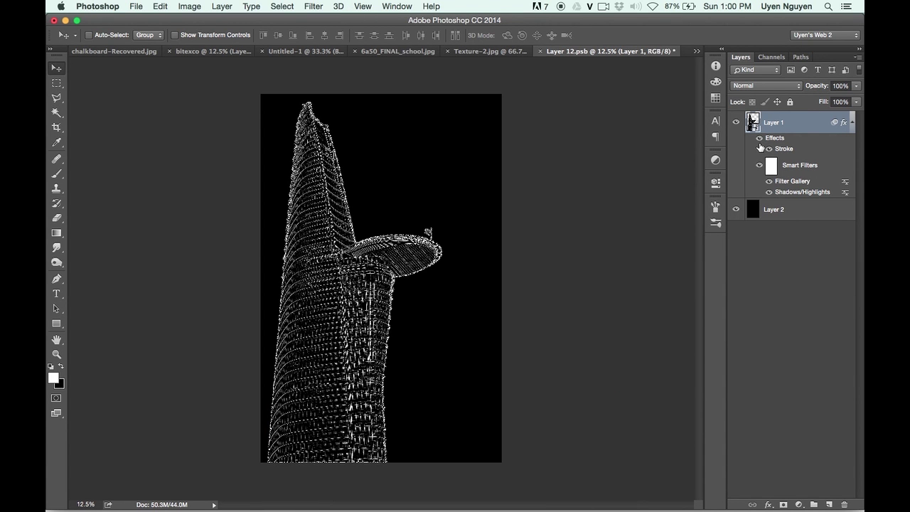
click(852, 124)
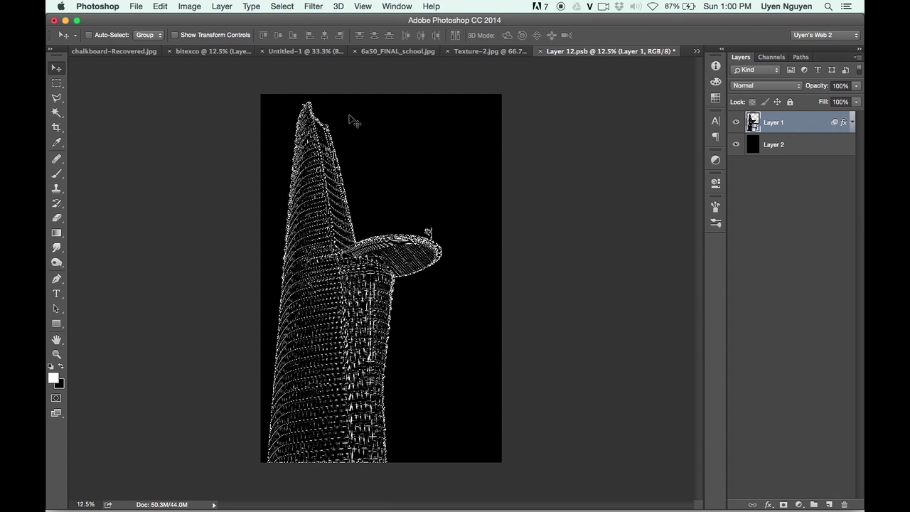
Save Layer 12.psb and close it to return to Texture-2.jpg.
click(136, 7)
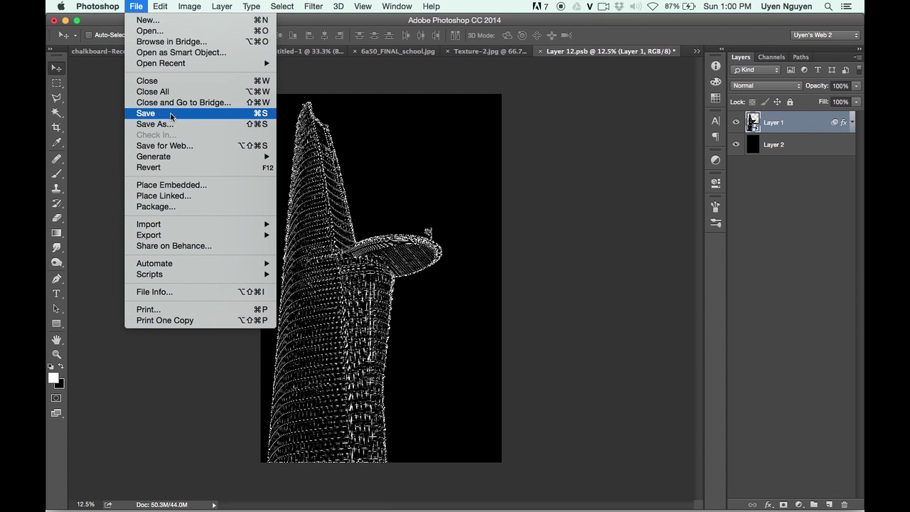
click(459, 16)
key(ctrl+s)
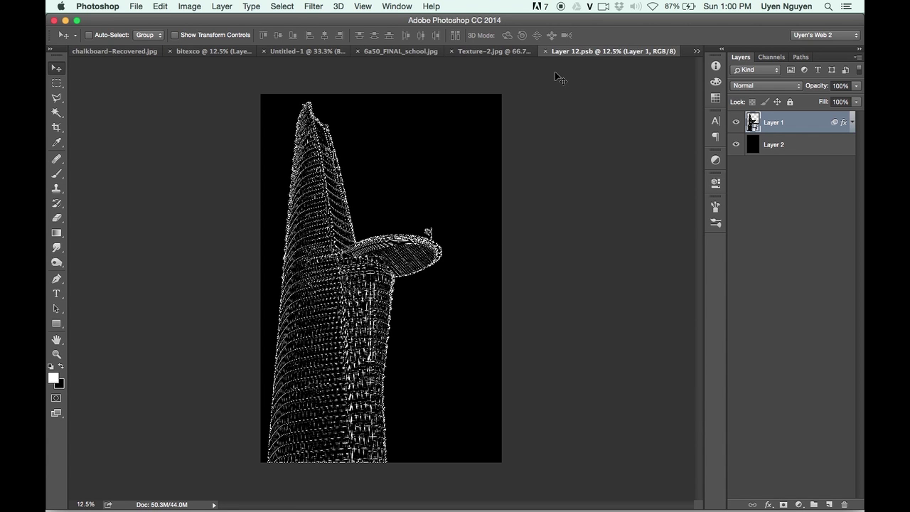
click(545, 51)
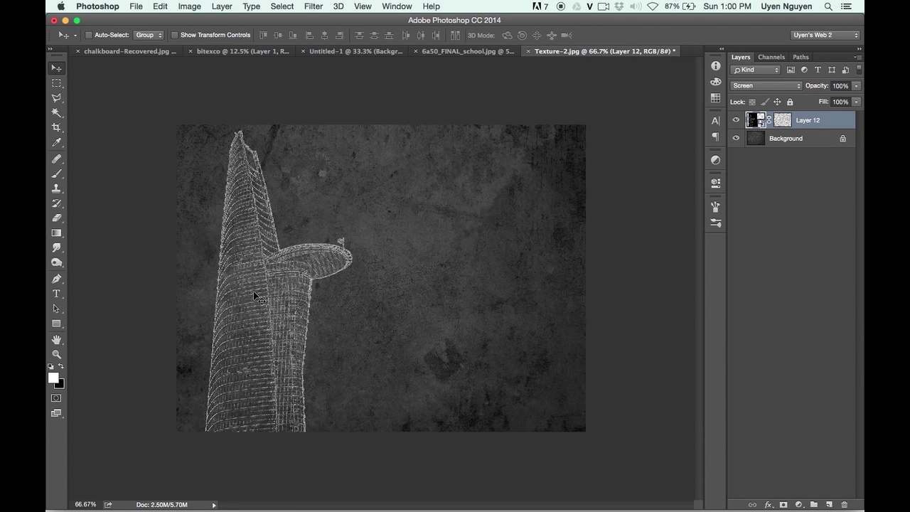
click(737, 120)
key(ctrl+plus)
key(ctrl+plus)
key(ctrl+plus)
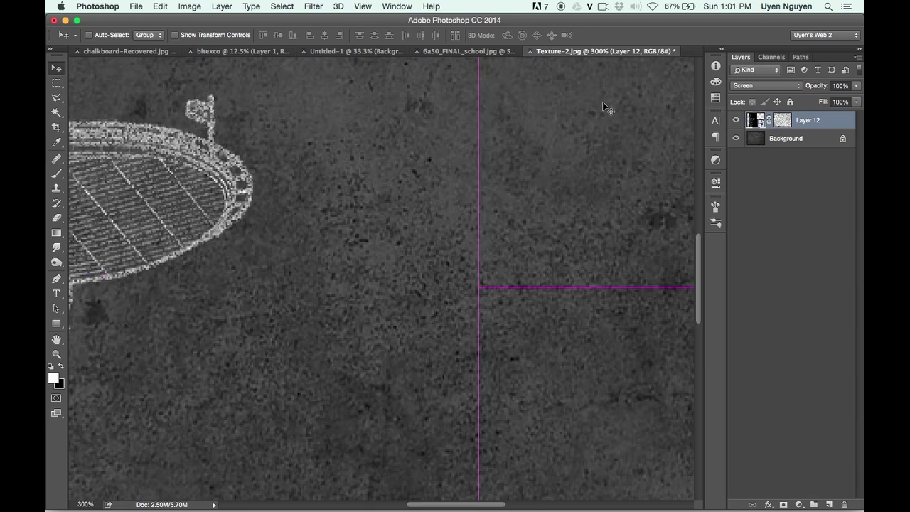
scroll(194, 178, left, 10)
scroll(194, 178, up, 3)
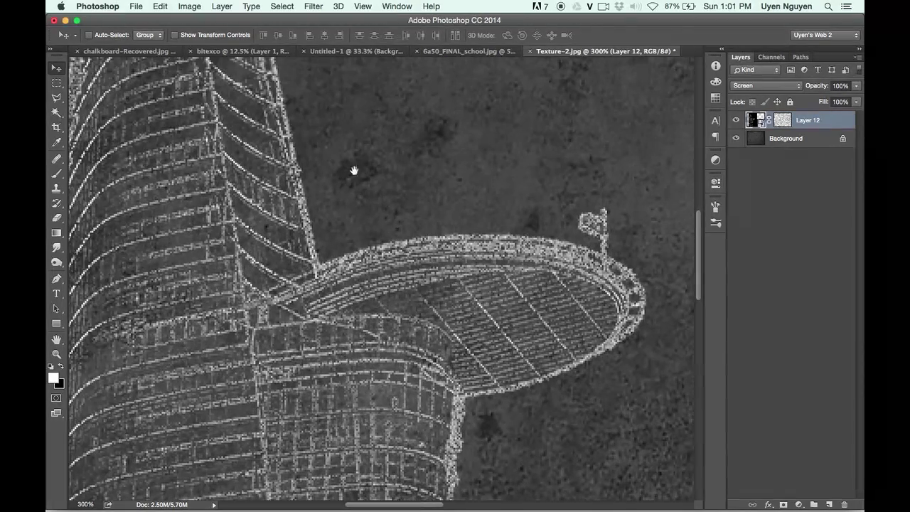
key(ctrl+minus)
key(ctrl+minus)
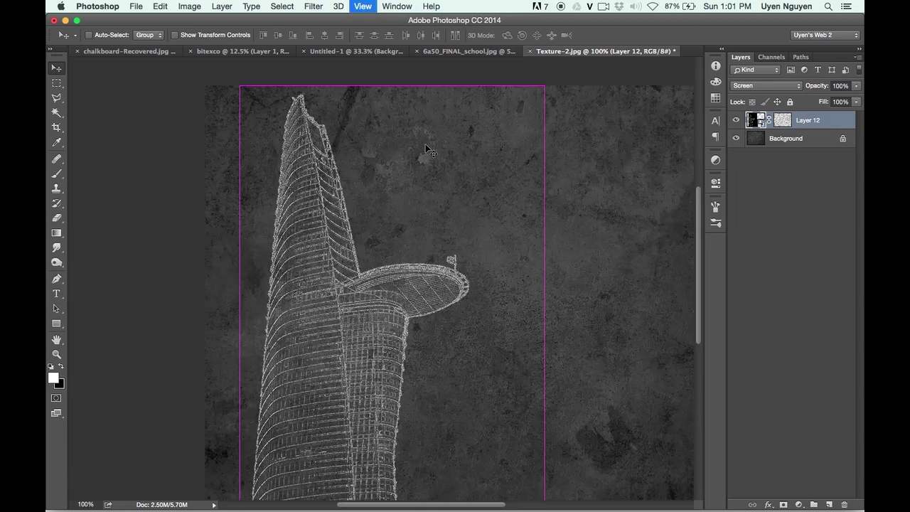
key(ctrl+minus)
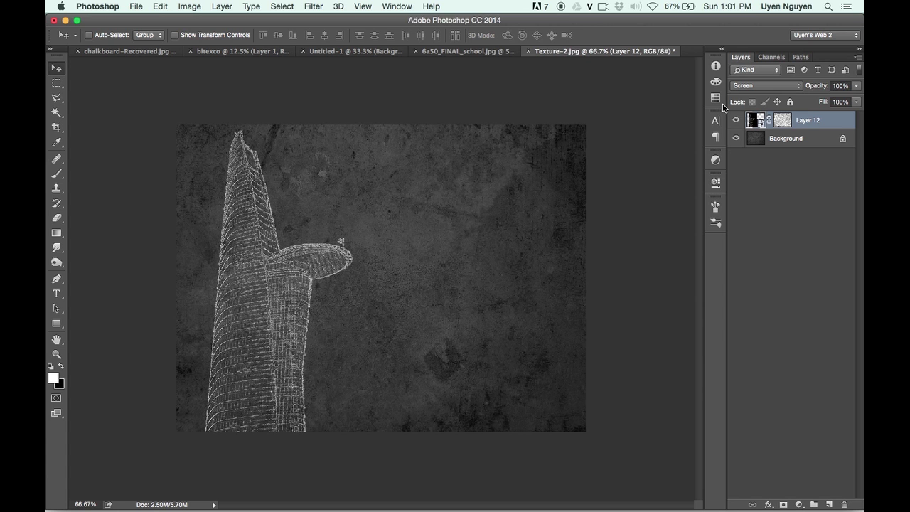
Check the title's font settings in the finished chalkboard reference document.
key(ctrl+Tab)
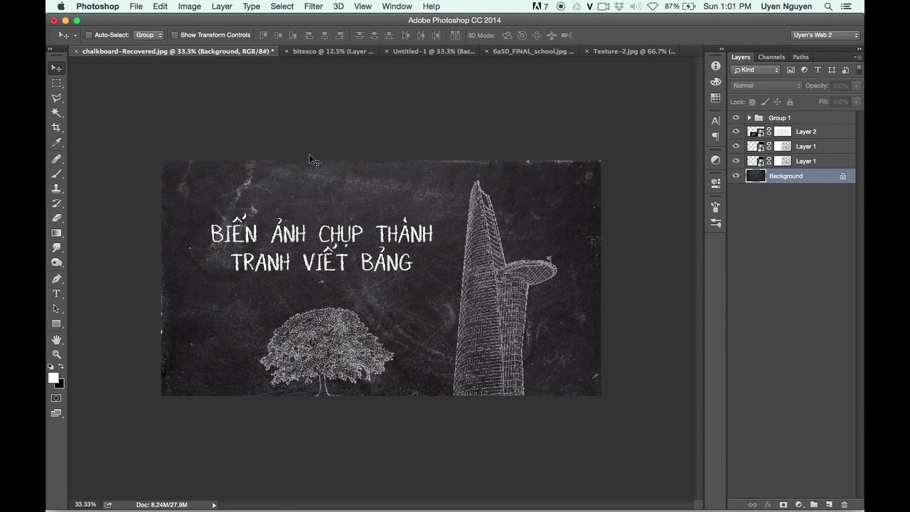
key(ctrl+plus)
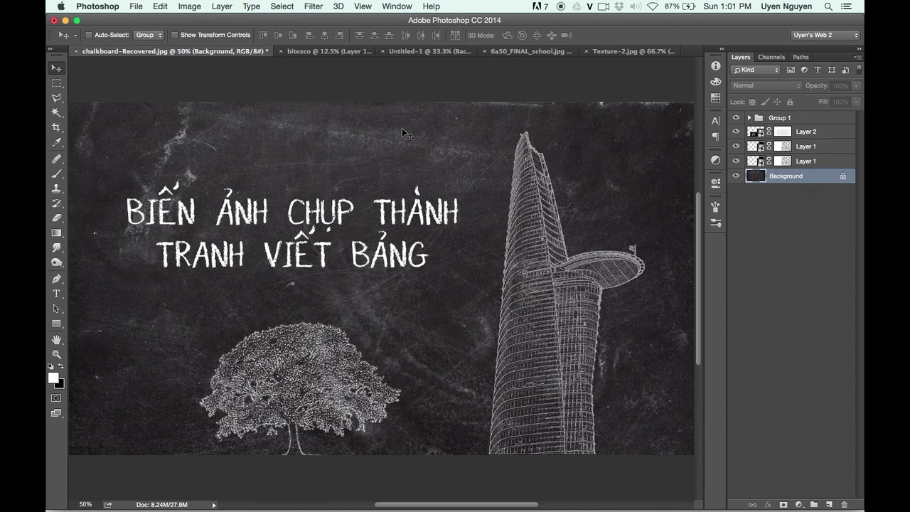
key(t)
click(329, 198)
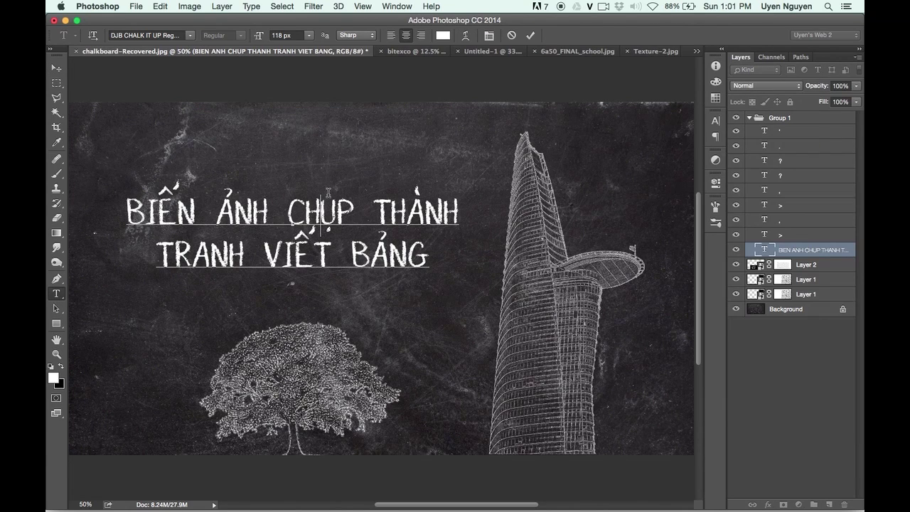
key(ctrl+shift+Tab)
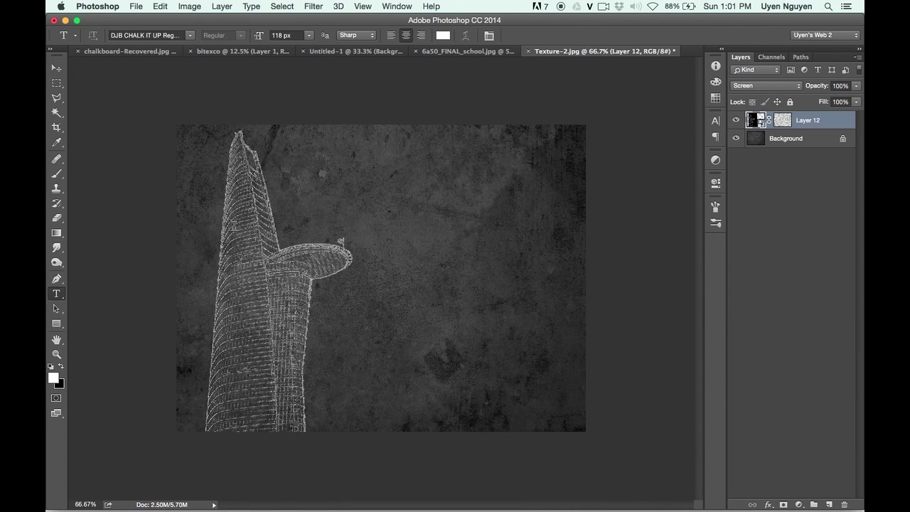
Type the three title lines BIEN ANH CHUP / THANH TRANH / VIET BANG on the texture.
click(385, 201)
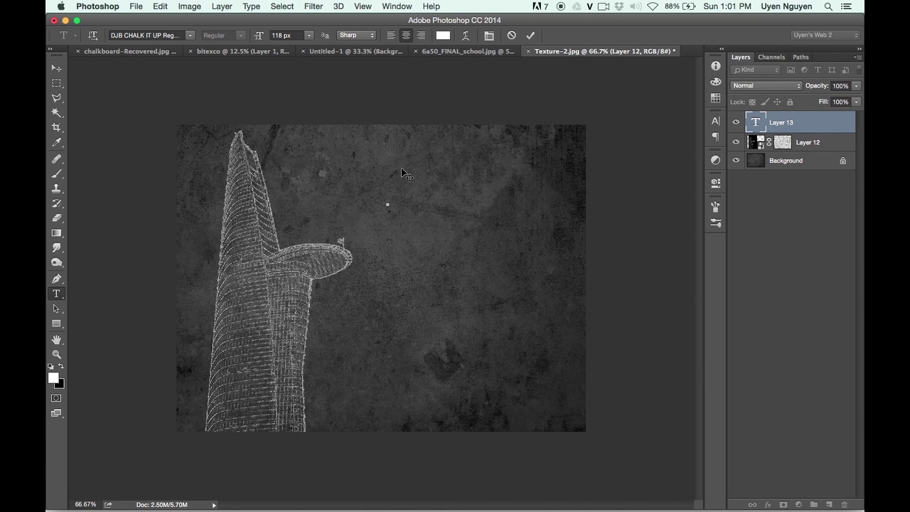
text(BIEN ANH CHUP)
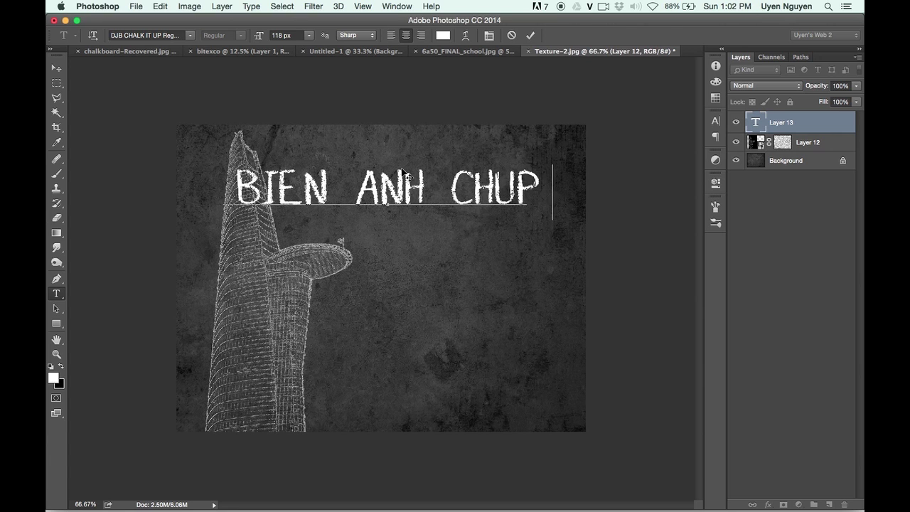
text( H)
key(BackSpace)
key(Return)
text(THANH TRANH)
key(Return)
text(VIET BANG)
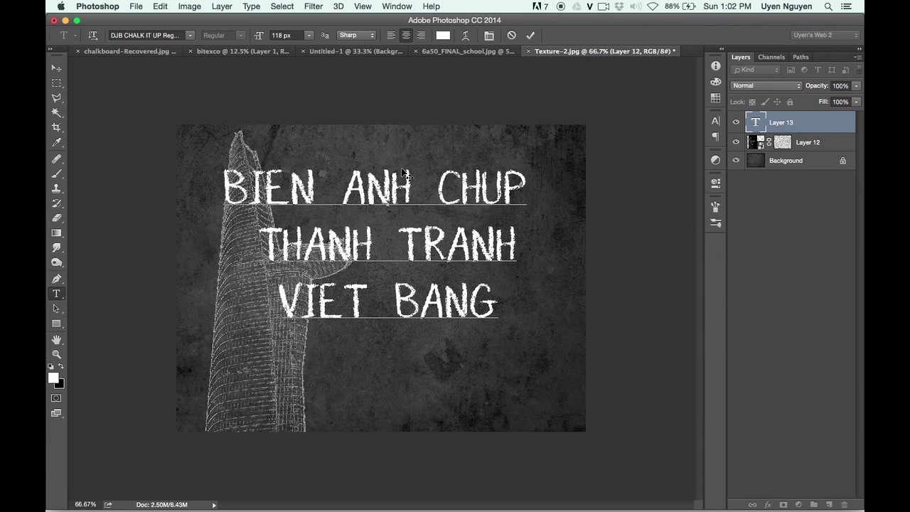
Resize the title to 60 px and move it up beside the tower.
key(ctrl+a)
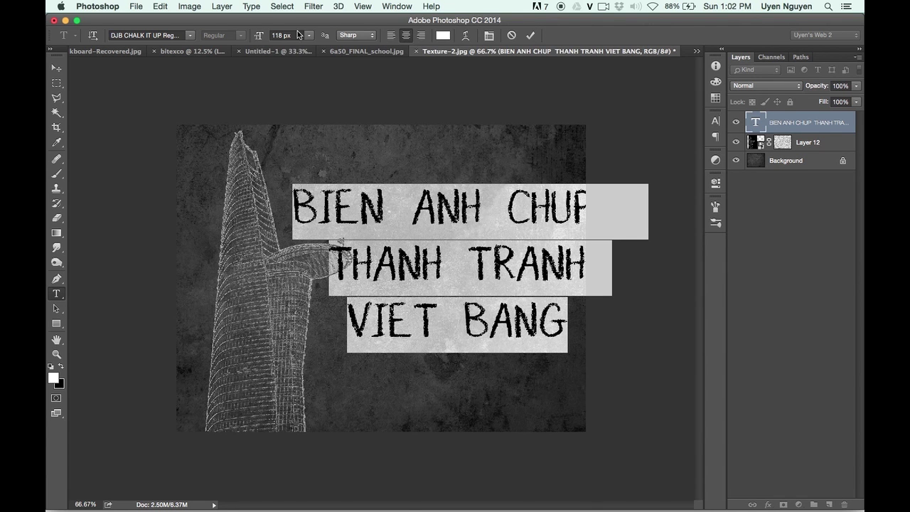
click(309, 34)
click(292, 162)
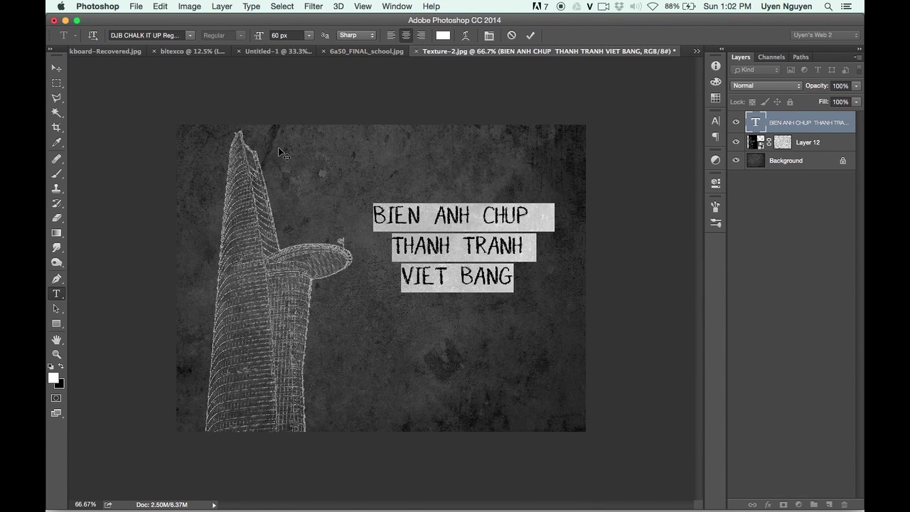
click(57, 67)
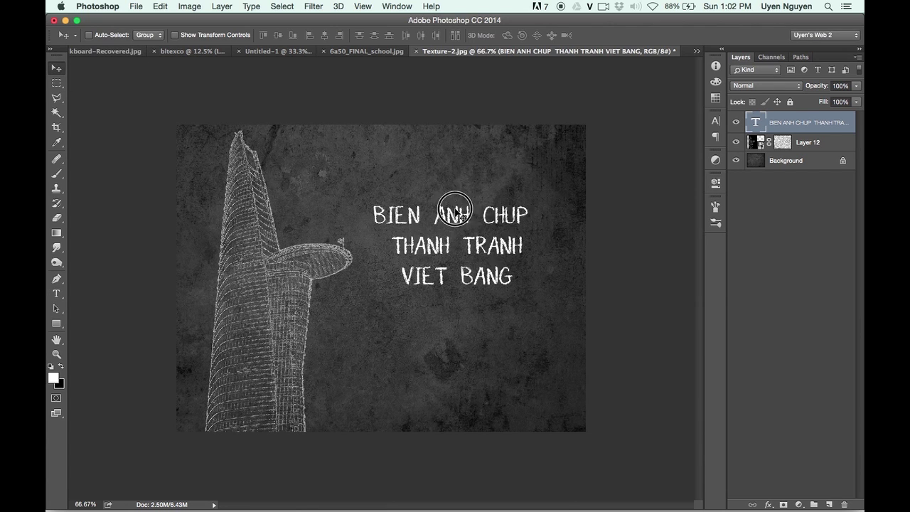
drag(449, 205, 447, 180)
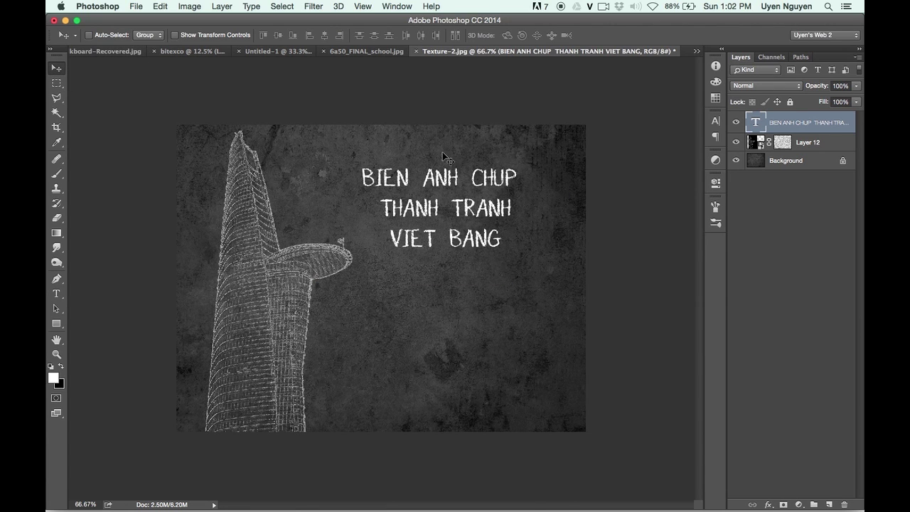
key(ctrl+plus)
key(ctrl+plus)
scroll(528, 134, up, 5)
scroll(498, 157, right, 3)
Create a > text glyph, rotate it into a circumflex, and place it above the E of BIEN.
scroll(439, 172, up, 2)
scroll(438, 172, left, 2)
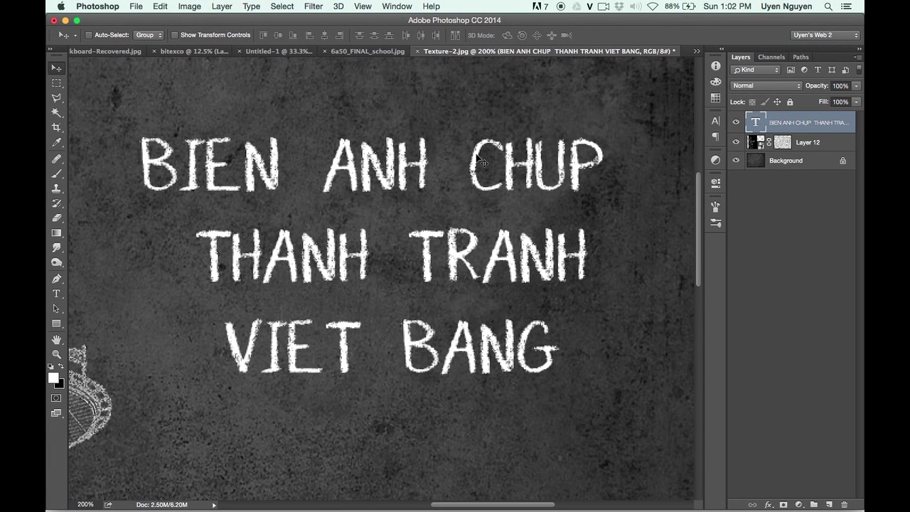
key(t)
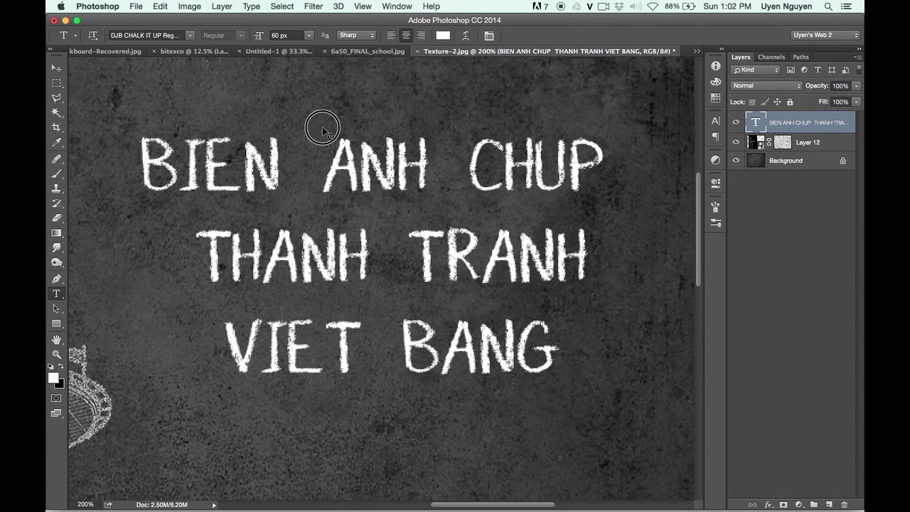
drag(323, 127, 351, 163)
click(325, 106)
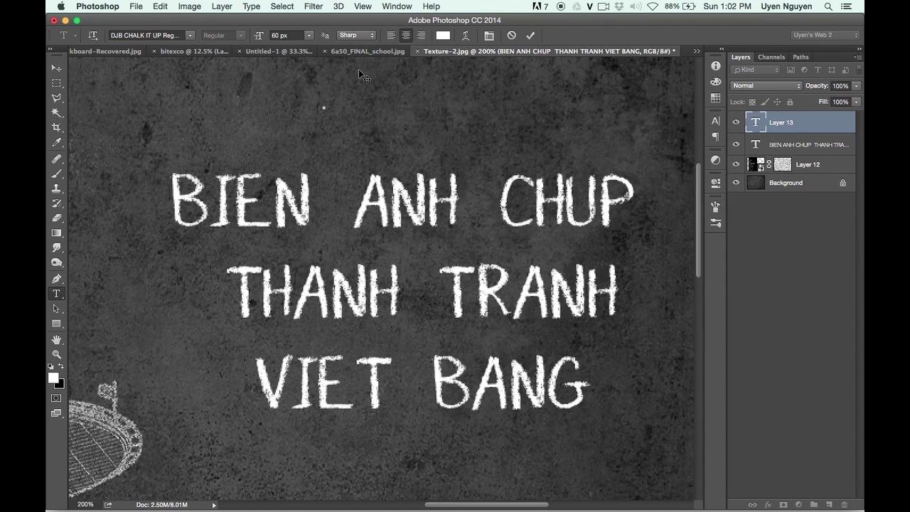
text(>)
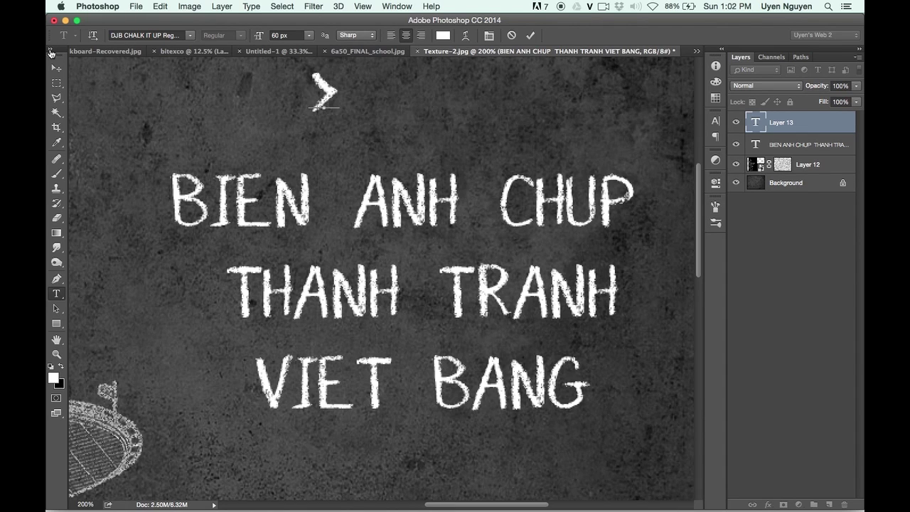
key(ctrl+Return)
key(ctrl+t)
drag(364, 148, 392, 95)
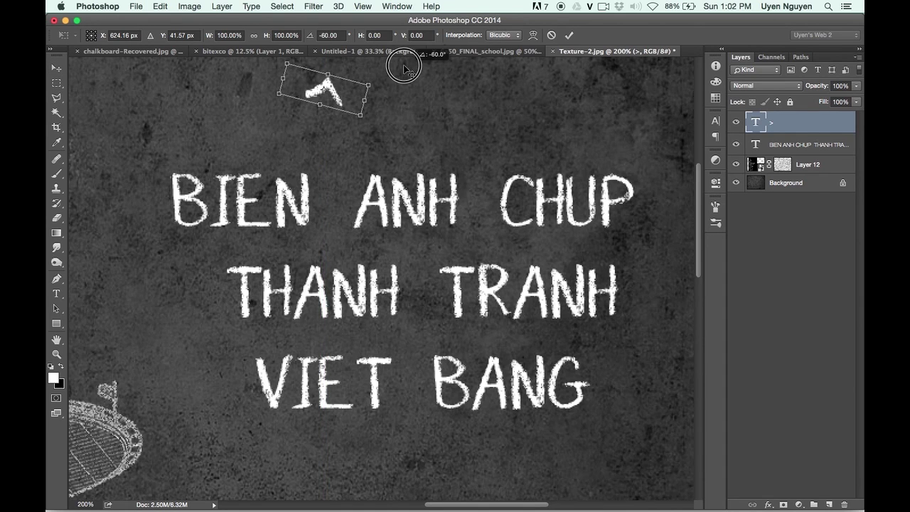
key(Return)
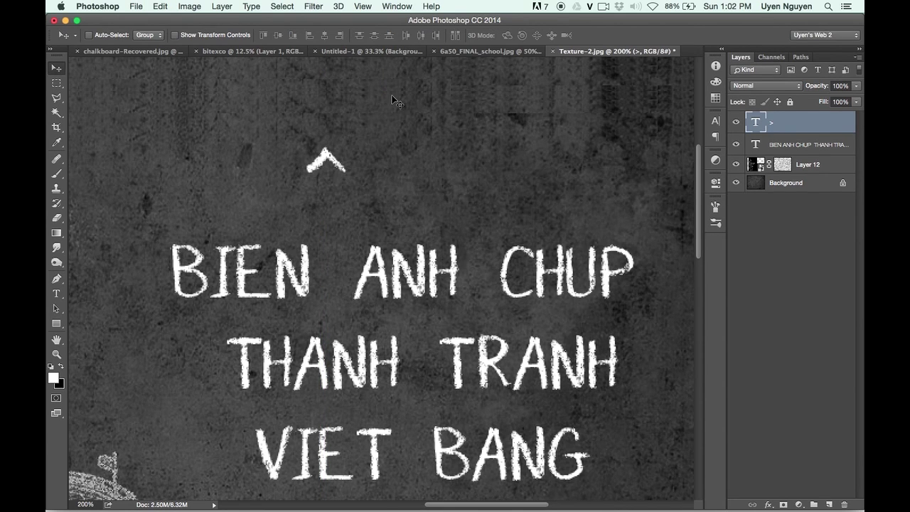
drag(340, 159, 269, 217)
Resize the circumflex glyph to 50 px.
key(t)
double_click(253, 227)
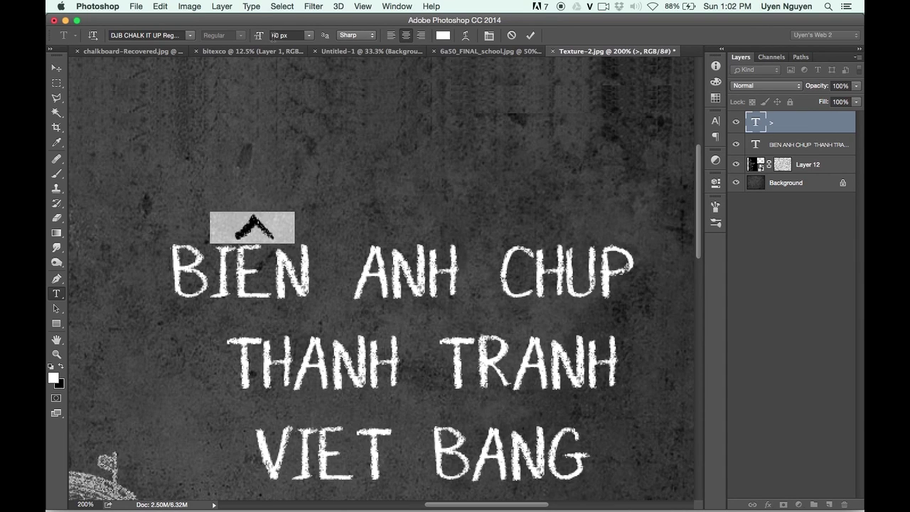
click(274, 35)
text(50)
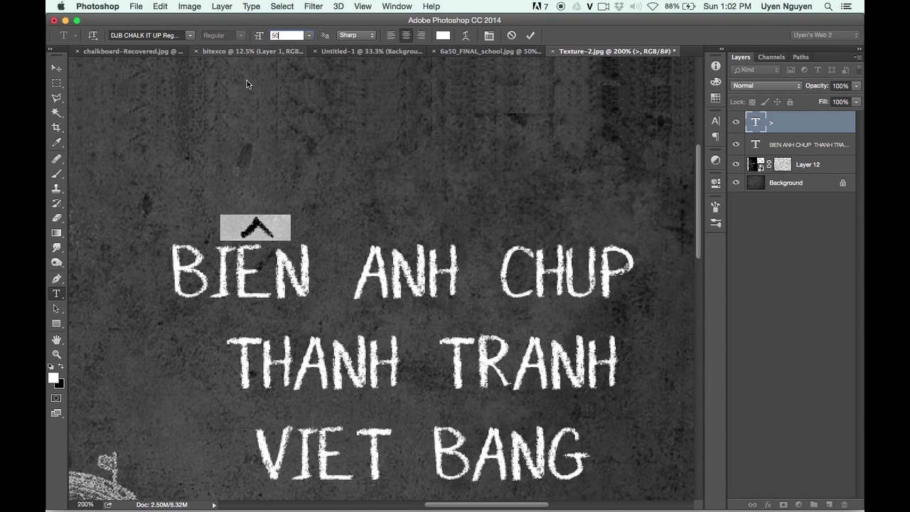
click(56, 68)
Add a comma-shaped accent glyph over the circumflex to form BIẾN.
key(t)
click(360, 160)
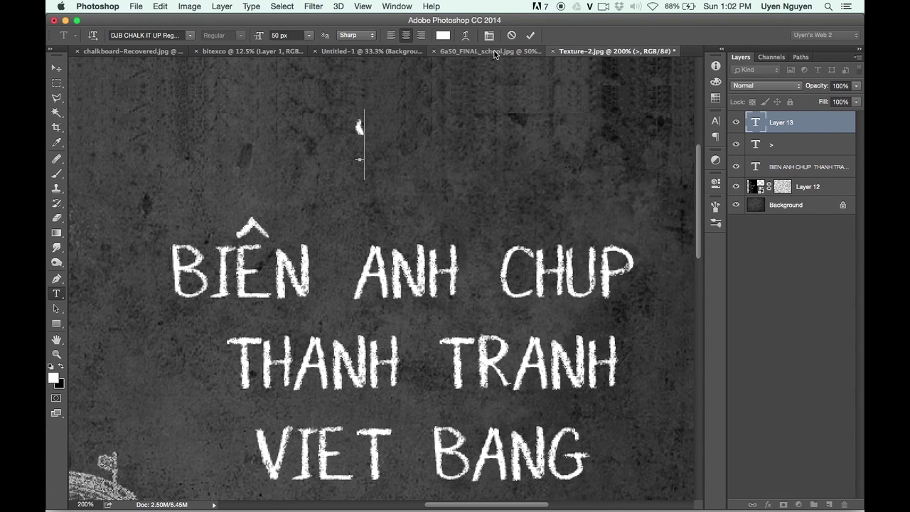
text(I)
text(v)
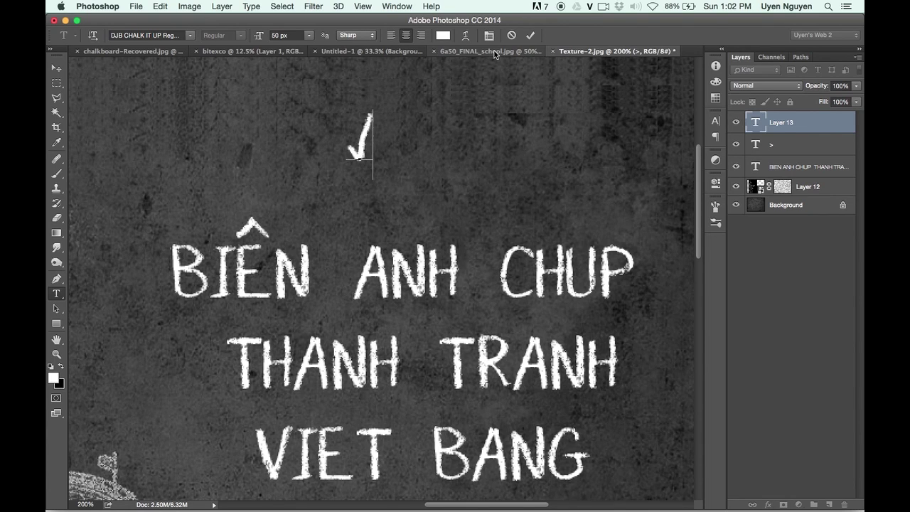
key(BackSpace)
text(,)
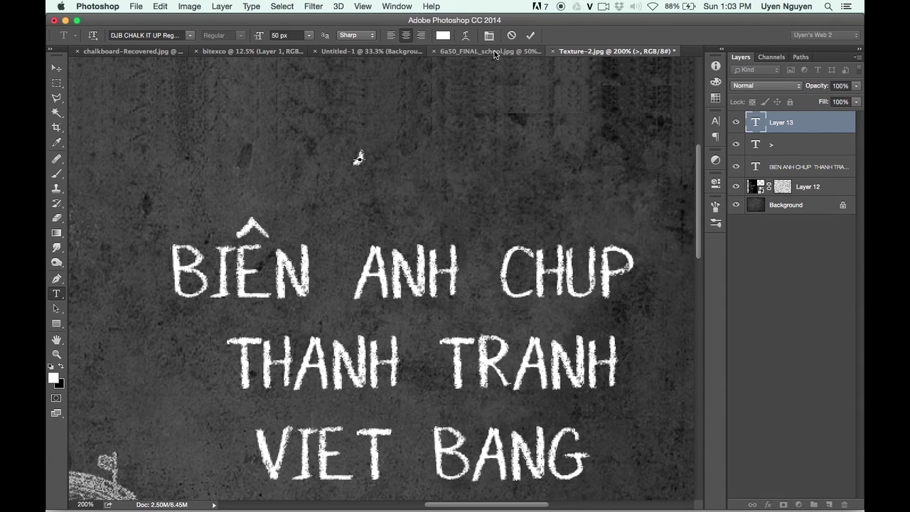
click(60, 66)
drag(371, 169, 281, 215)
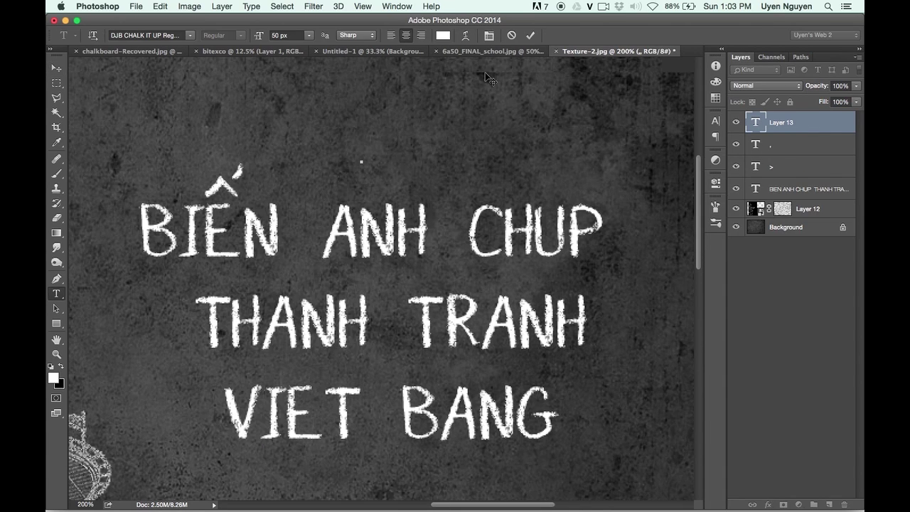
Add a ? glyph as a hook accent above the A of ANH.
text(?)
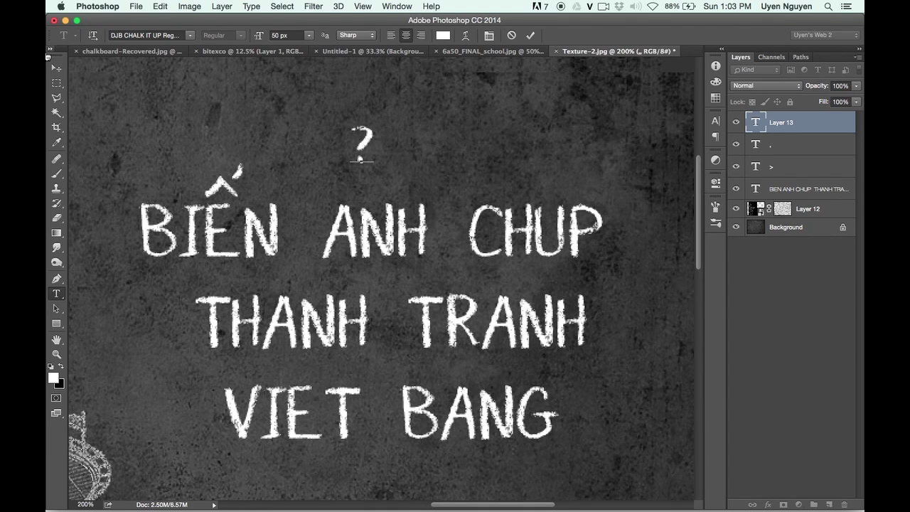
click(56, 68)
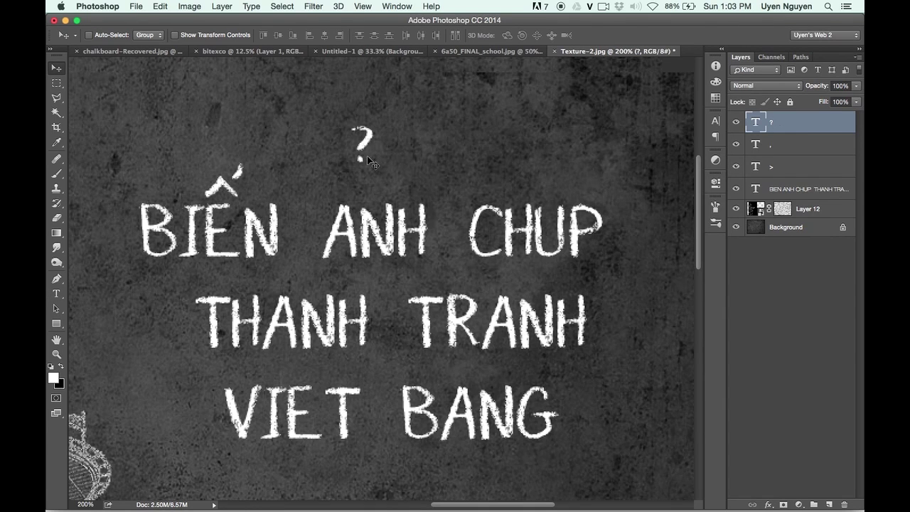
mouse_move(364, 147)
mouse_down()
mouse_move(351, 193)
mouse_move(349, 184)
mouse_up()
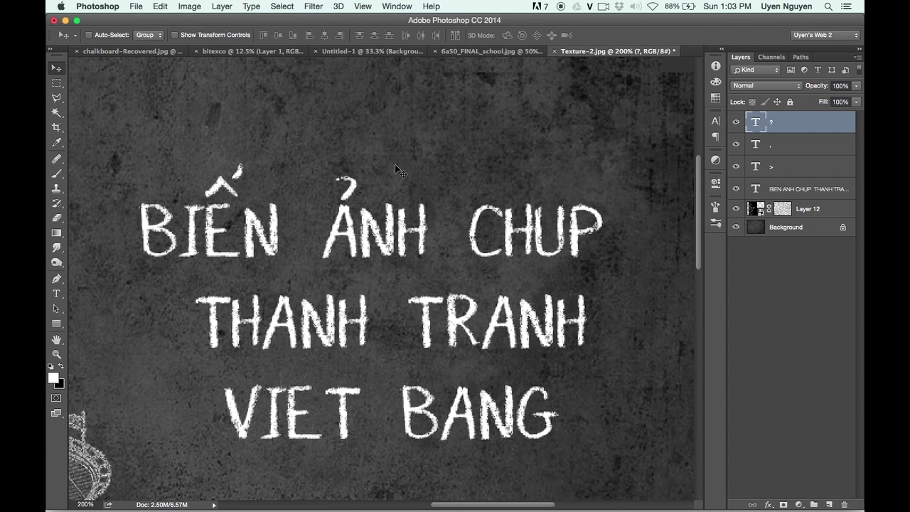
scroll(509, 175, down, 1)
Add a comma glyph as the dot under the U of CHUP.
scroll(509, 175, down, 1)
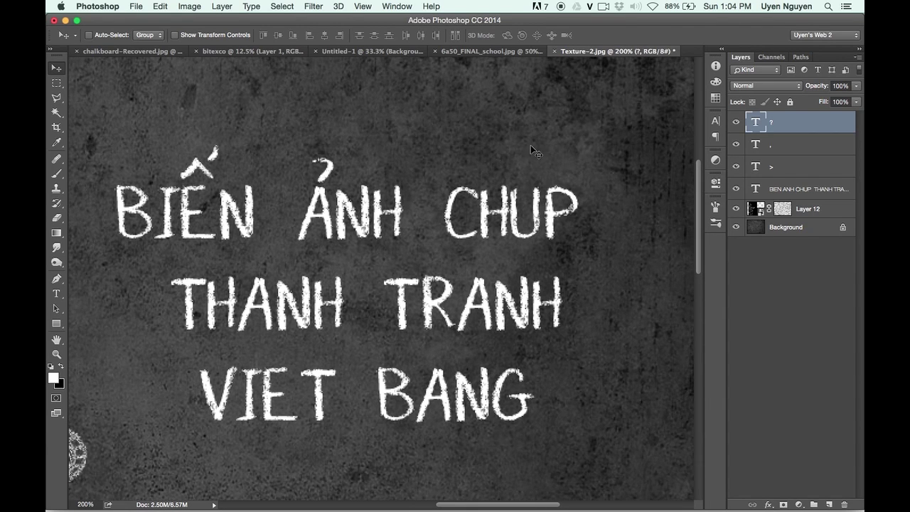
key(t)
click(542, 148)
text(,)
click(56, 67)
drag(534, 155, 534, 235)
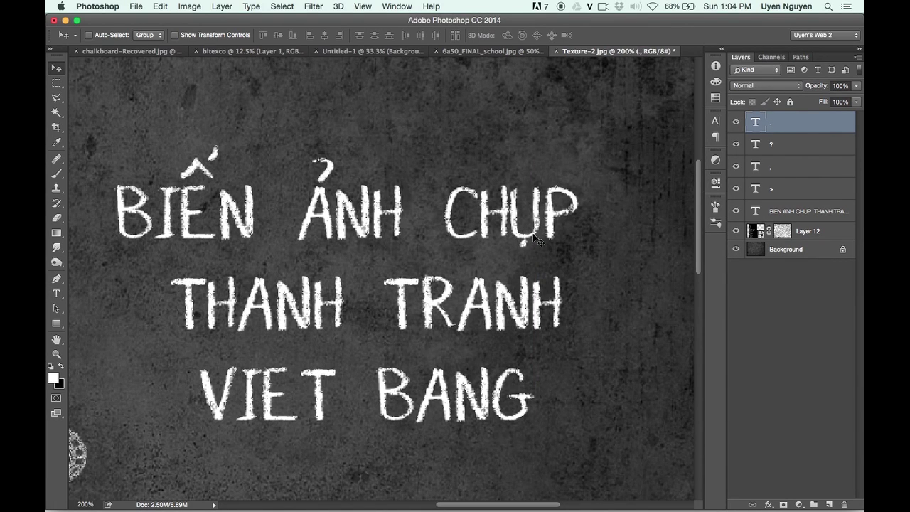
Add an apostrophe glyph as the grave accent above the A of THANH.
key(t)
click(109, 359)
text(')
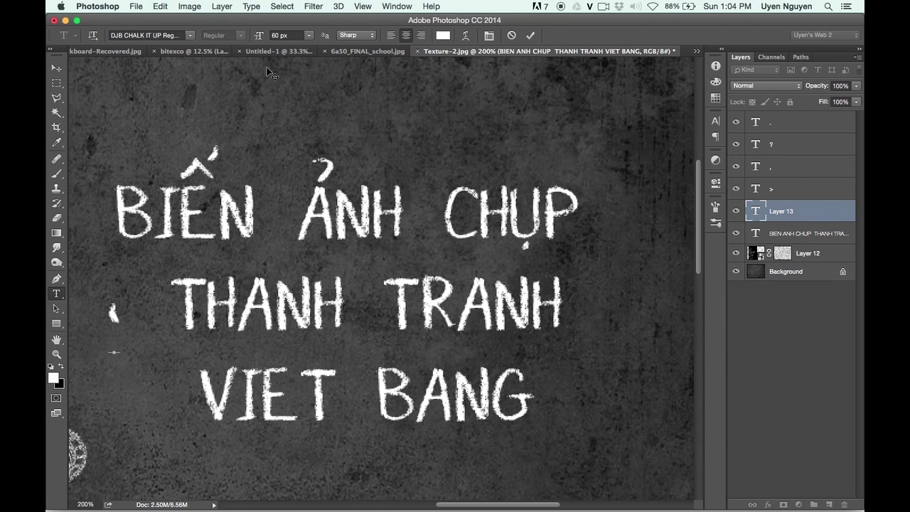
click(56, 68)
drag(134, 324, 279, 271)
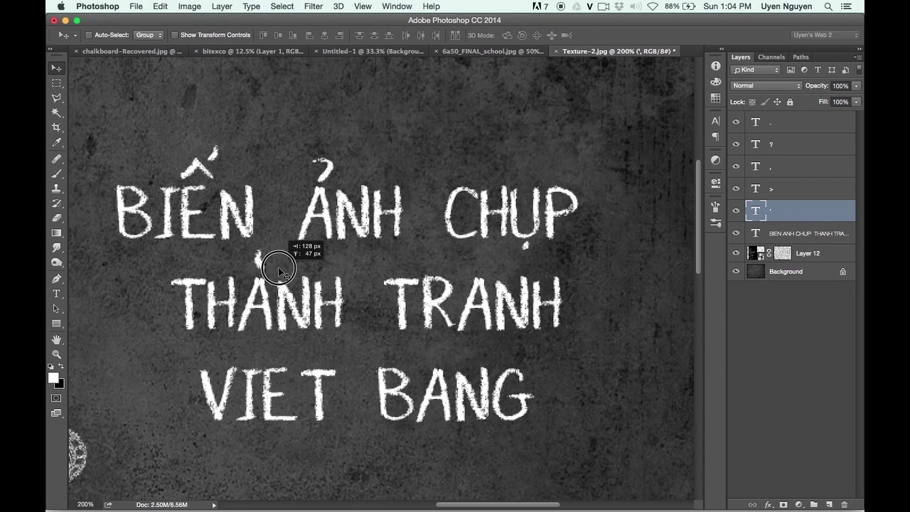
Copy the BIẾN accent layers onto VIET to form VIẾT.
scroll(365, 204, down, 2)
scroll(366, 203, right, 2)
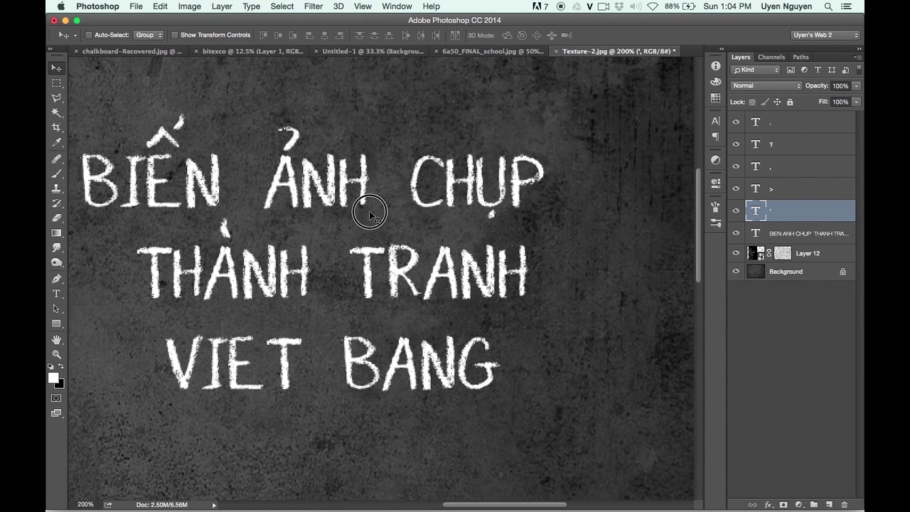
key(ctrl+shift+bracketright)
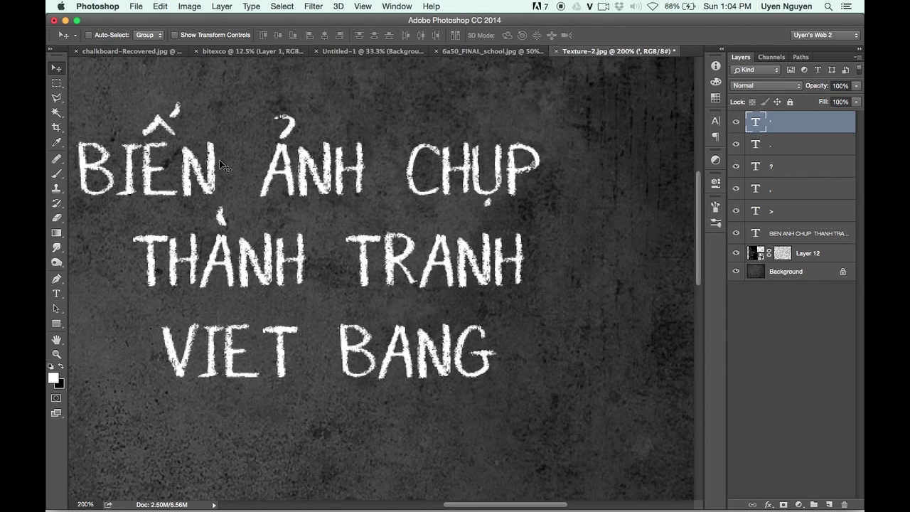
key(ctrl+z)
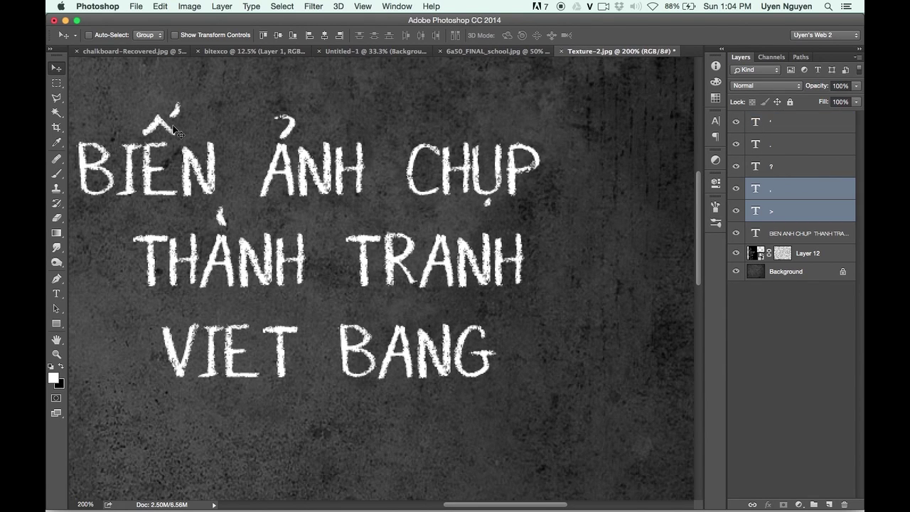
drag(175, 130, 261, 310)
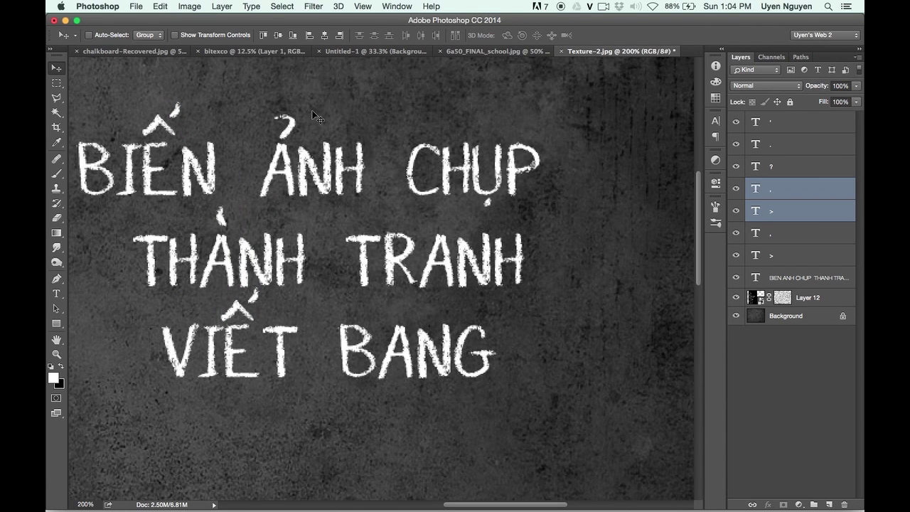
Copy the hook accent onto BANG and select all the title's text layers.
click(285, 129)
mouse_move(286, 129)
mouse_down()
mouse_move(410, 291)
mouse_move(376, 313)
mouse_up()
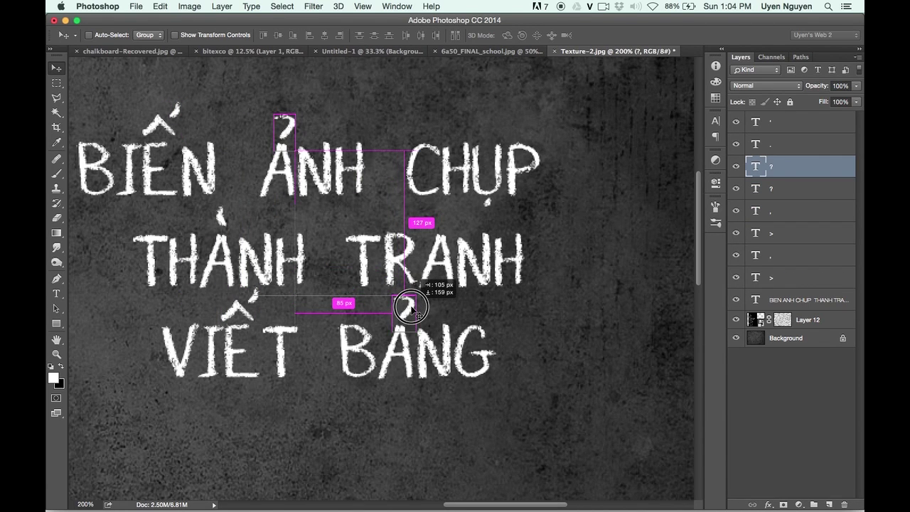
key(ctrl+minus)
scroll(463, 209, down, 3)
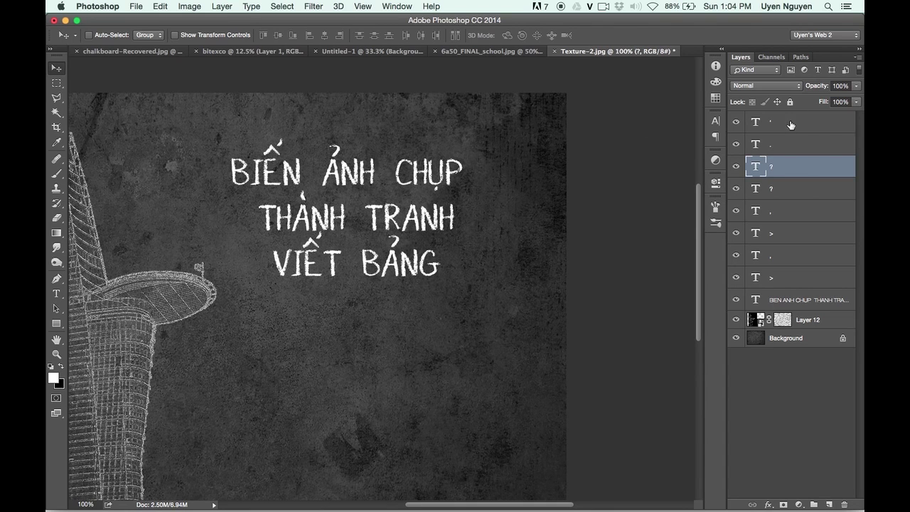
click(791, 125)
shift+click(788, 302)
key(ctrl+g)
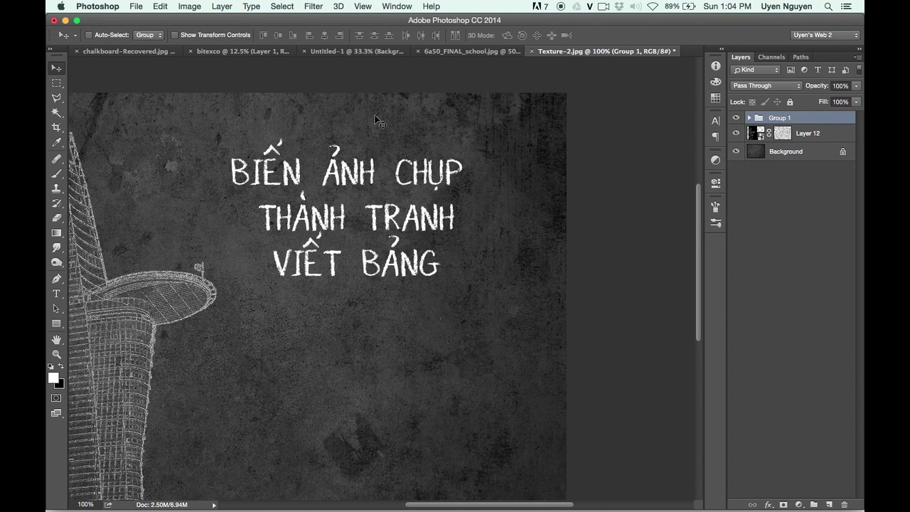
scroll(374, 206, down, 5)
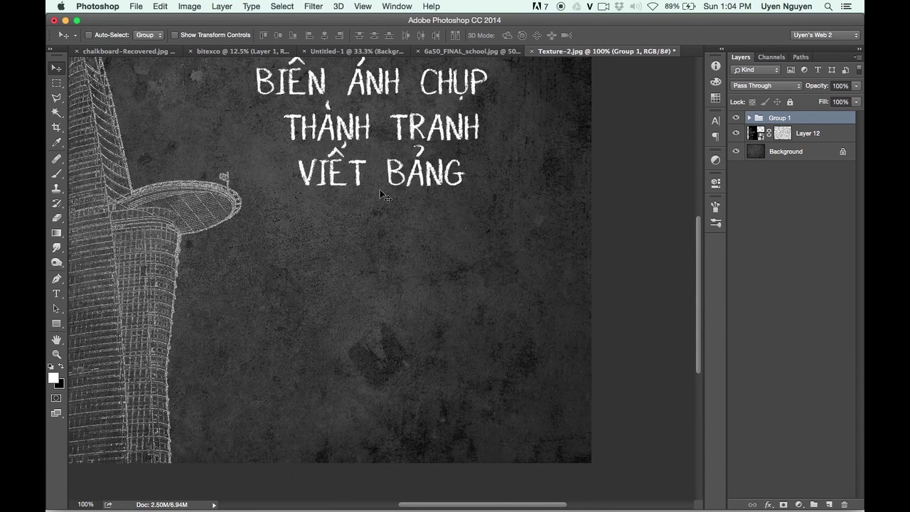
key(t)
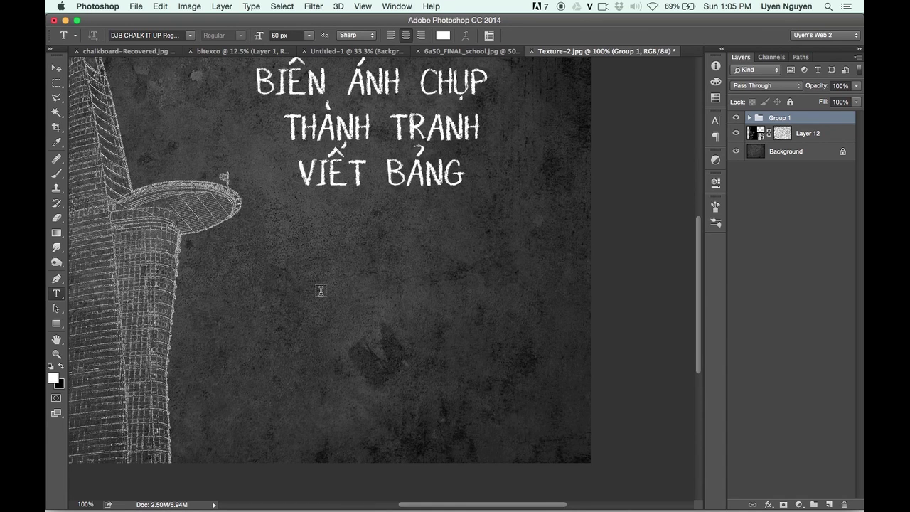
click(309, 289)
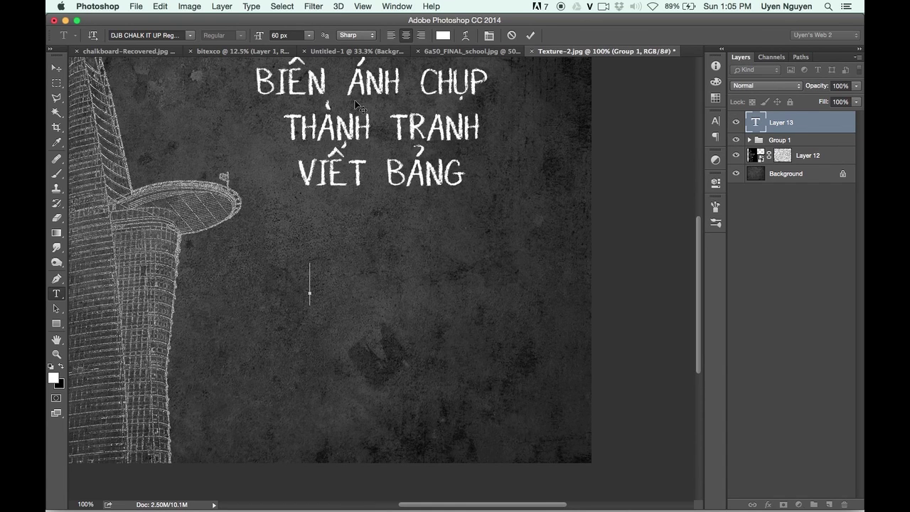
text(thuyuyen.info)
key(ctrl+a)
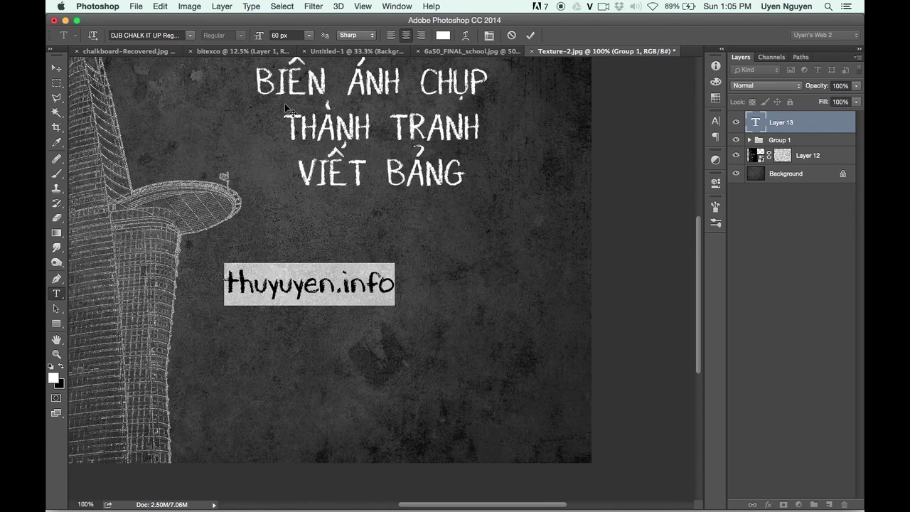
click(164, 33)
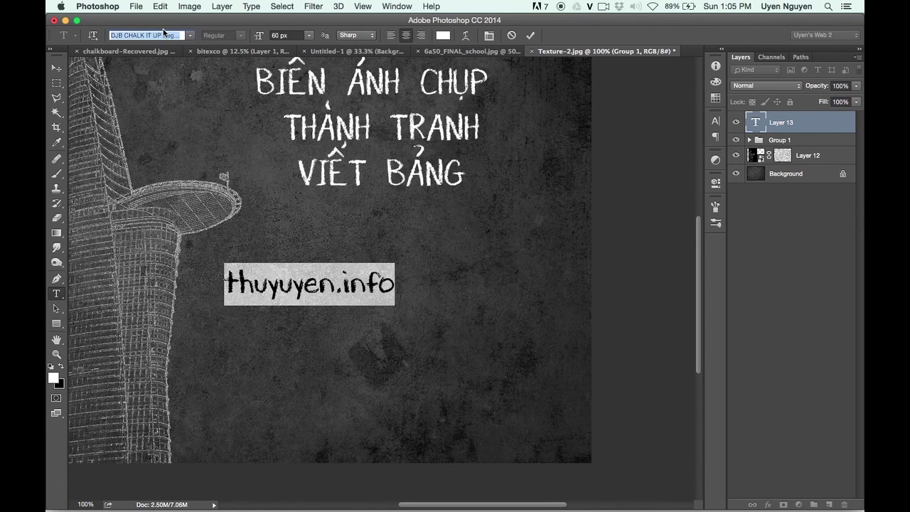
key(BackSpace)
text(pw)
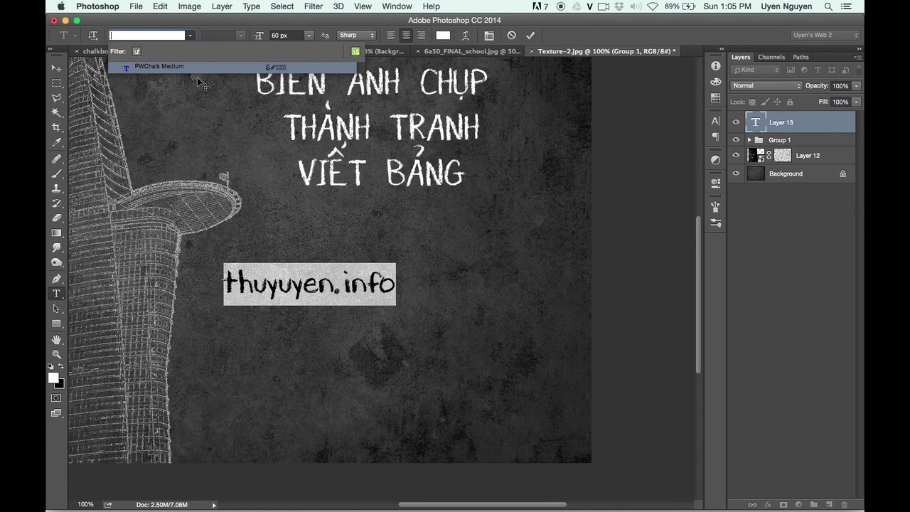
key(Escape)
key(Escape)
key(v)
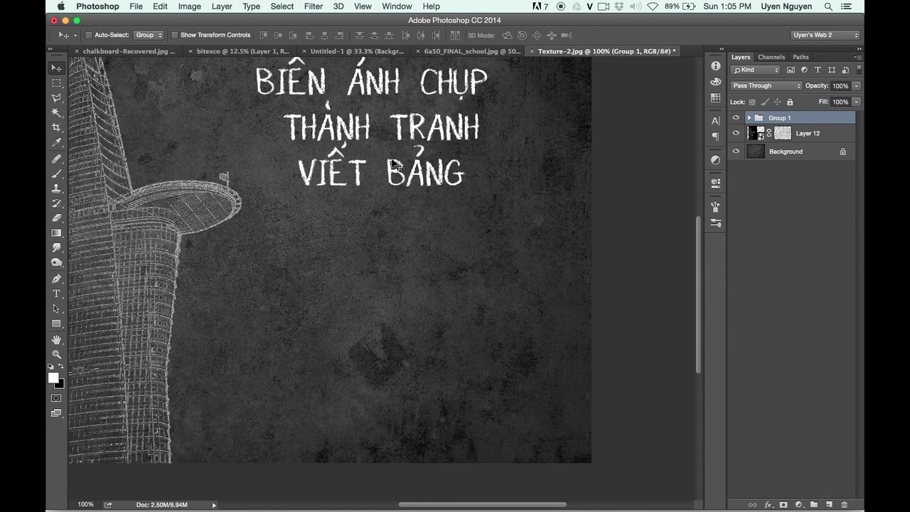
scroll(395, 165, left, 10)
Zoom out, then bring up the finished chalkboard-Recovered.jpg composition with tower, tree and accented title.
key(ctrl+minus)
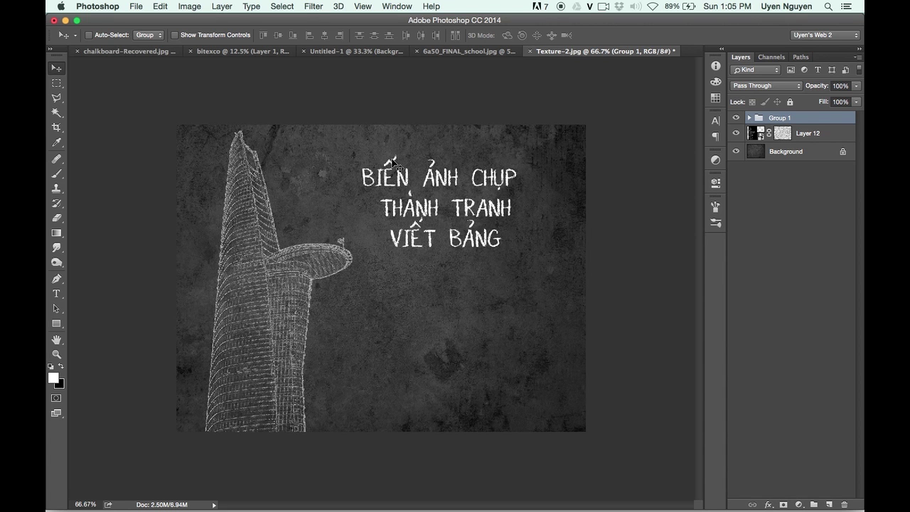
click(139, 52)
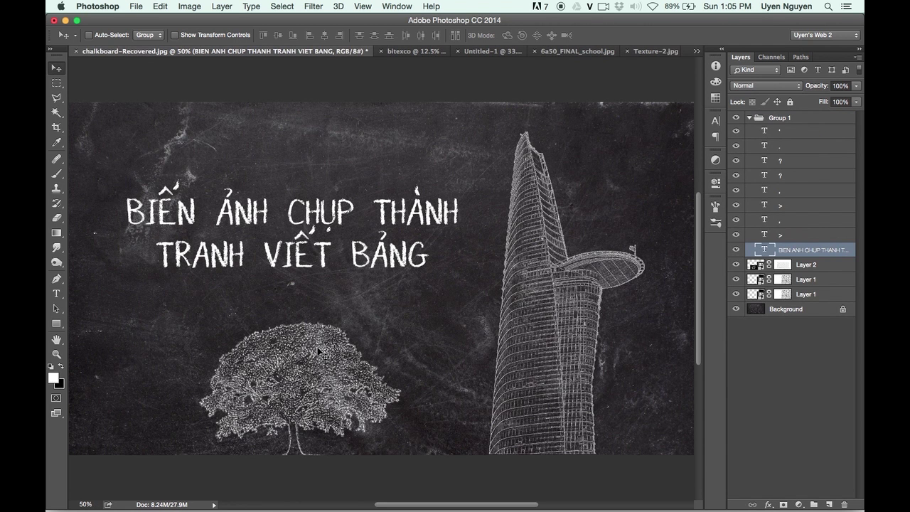